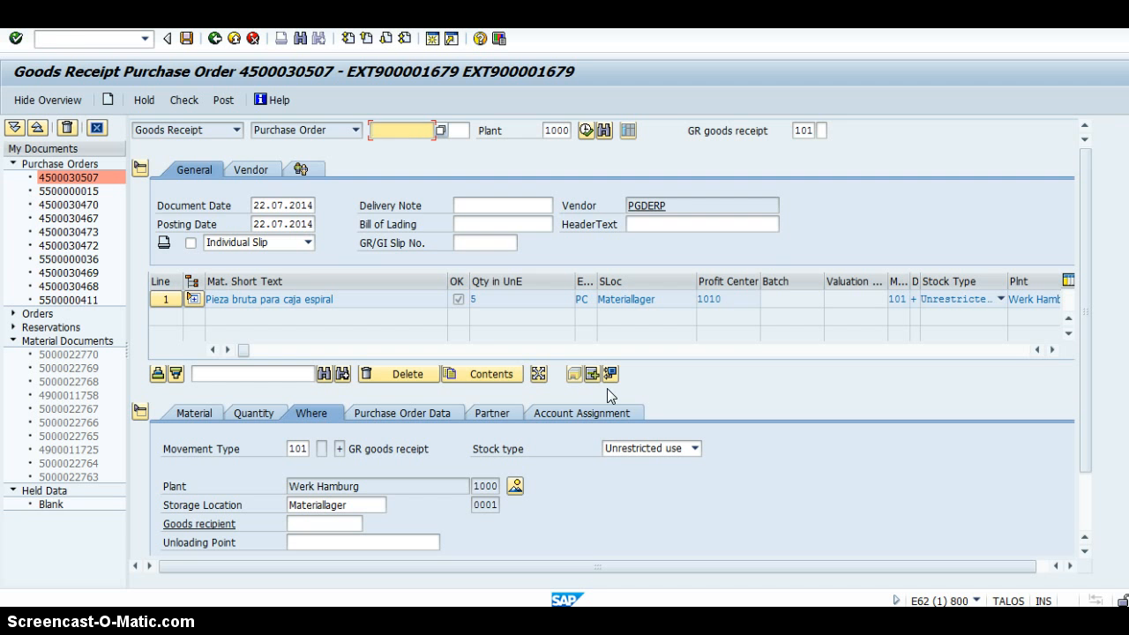
Open the transaction for changing purchasing info records, leaving the goods receipt screen.
{"action": "left_click", "coordinate": [115, 40]}
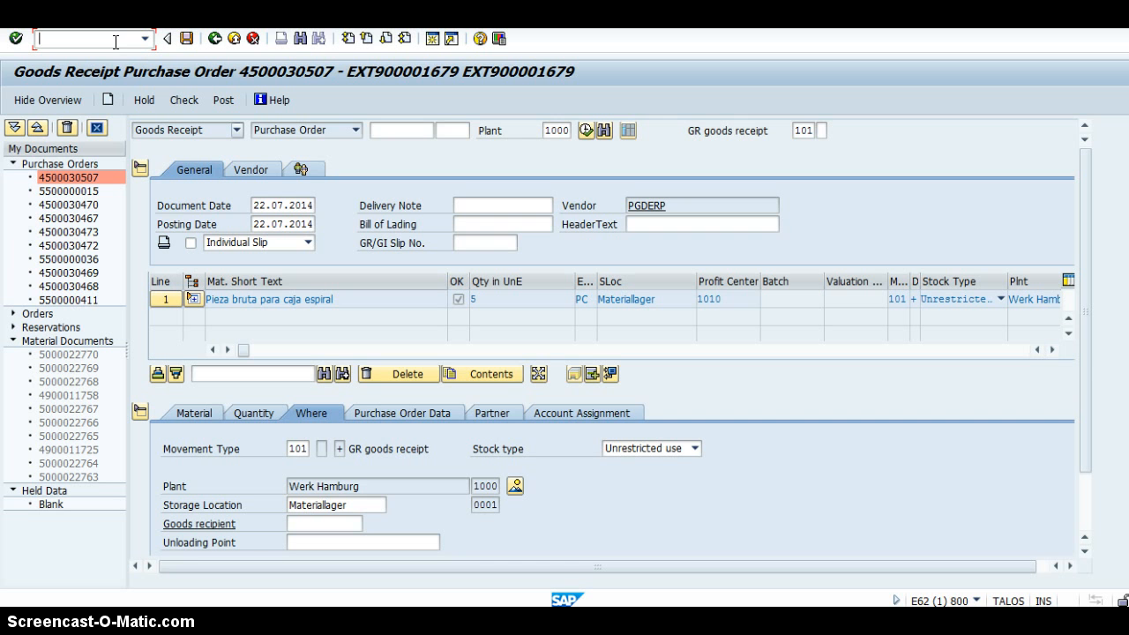
{"action": "type", "text": "/"}
{"action": "type", "text": "n"}
{"action": "type", "text": "me"}
{"action": "type", "text": "2n"}
{"action": "key", "text": "Return"}
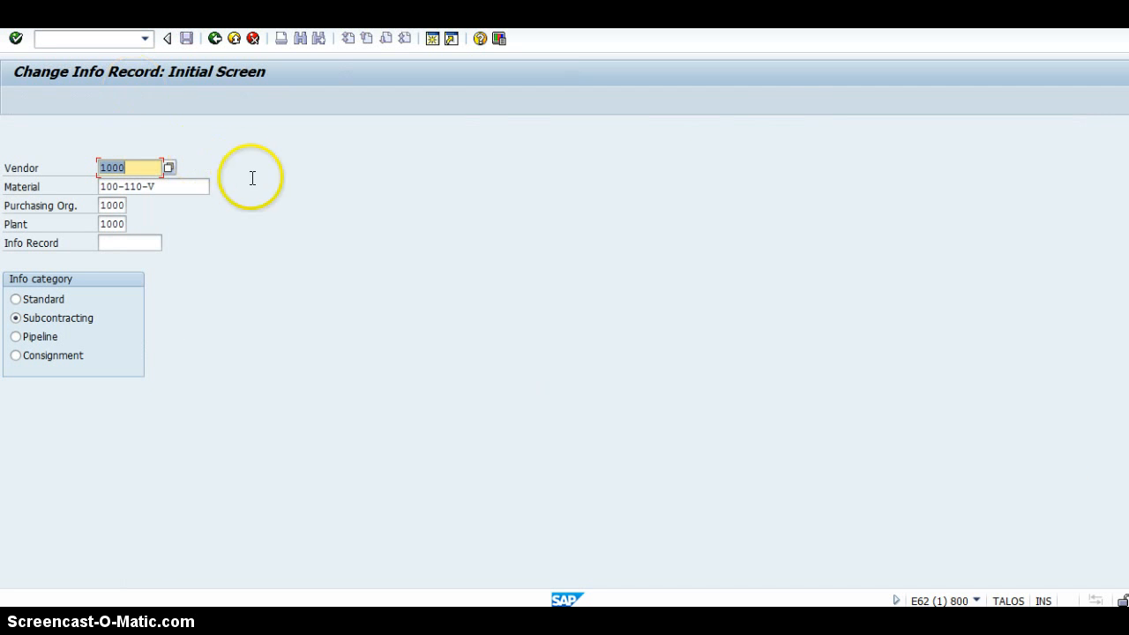
Open the subcontracting info record of vendor 1000 for material 100-110, purchasing organization 1000 and plant 1000.
{"action": "left_click", "coordinate": [194, 187]}
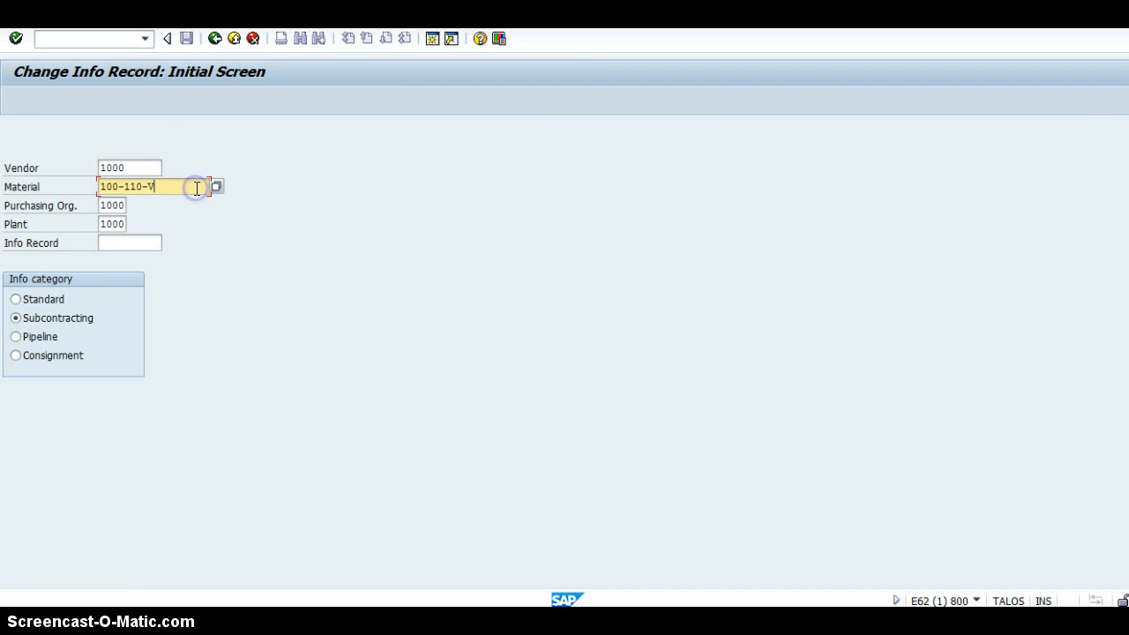
{"action": "key", "text": "BackSpace"}
{"action": "key", "text": "BackSpace"}
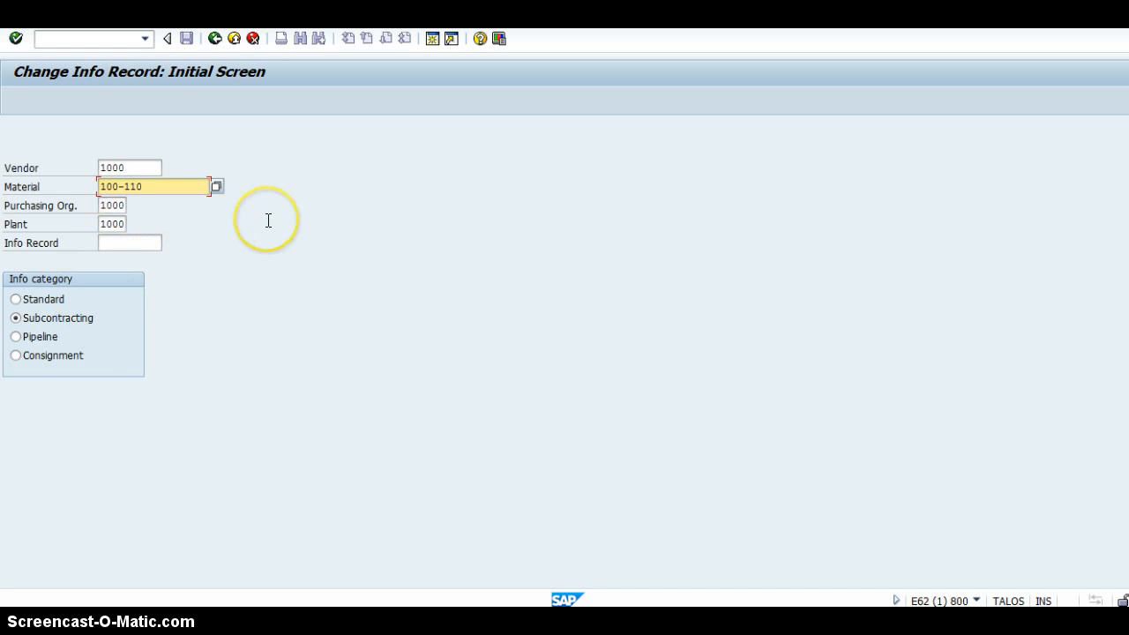
{"action": "key", "text": "Return"}
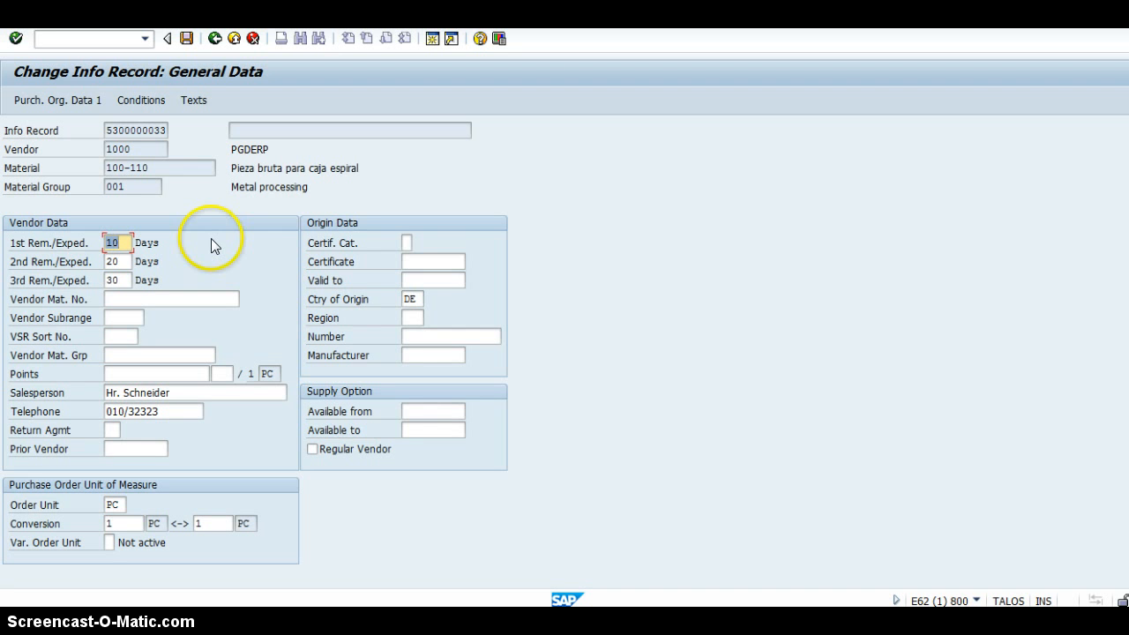
Check the net price in the info record's purchasing organization data and return to the initial screen.
{"action": "left_click", "coordinate": [75, 100]}
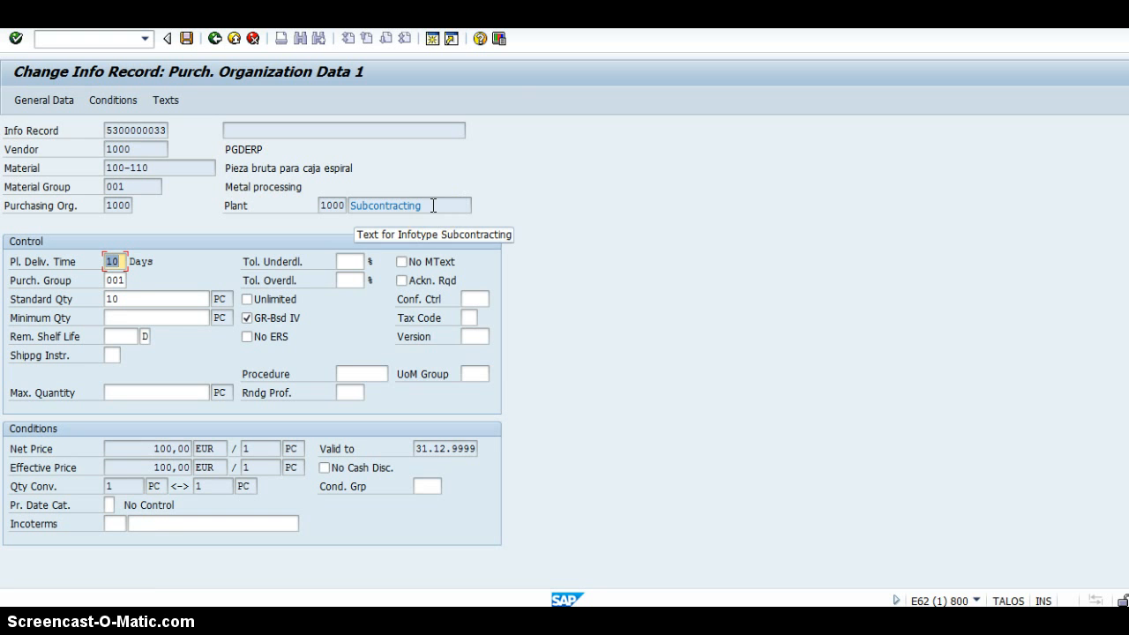
{"action": "left_click", "coordinate": [152, 448]}
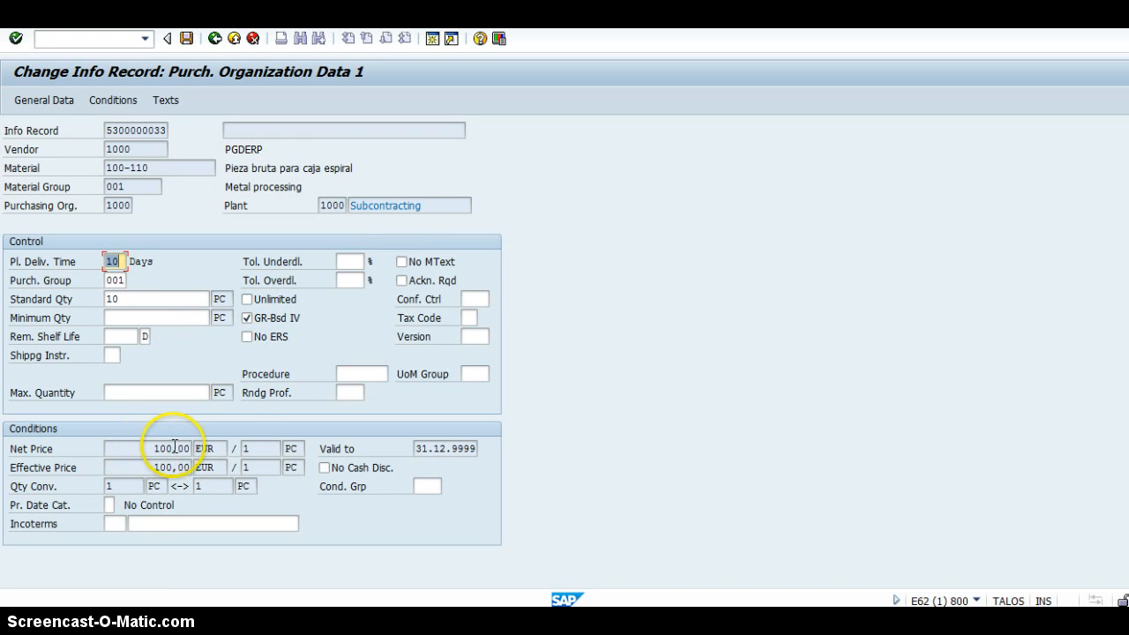
{"action": "left_click", "coordinate": [215, 39]}
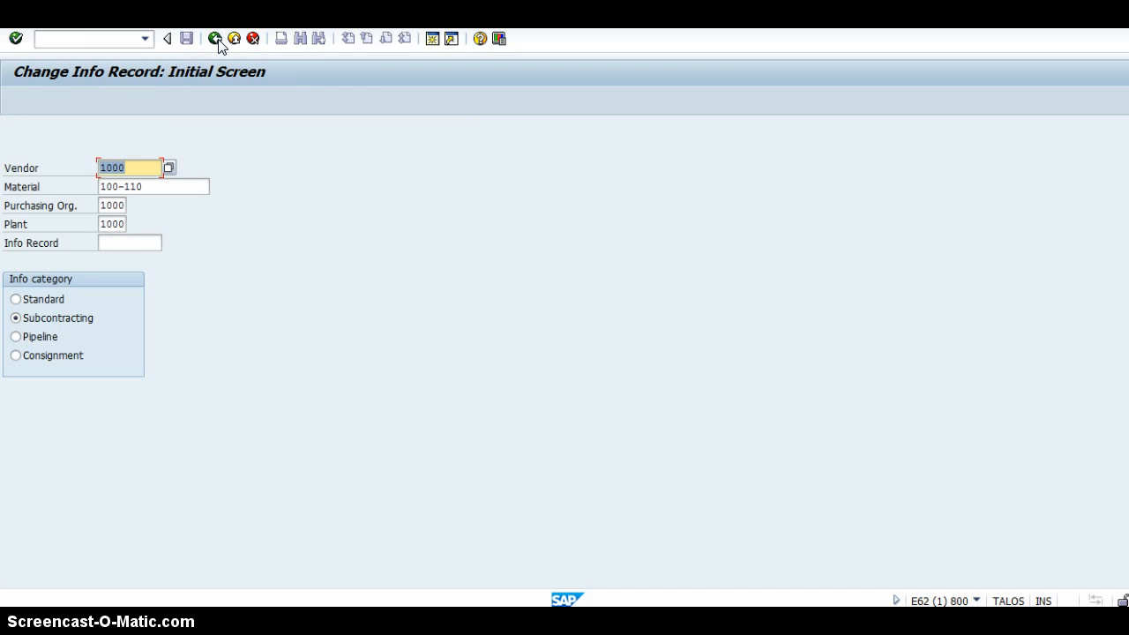
Open the Create Purchase Order transaction with the command /nme21n.
{"action": "left_click", "coordinate": [110, 40]}
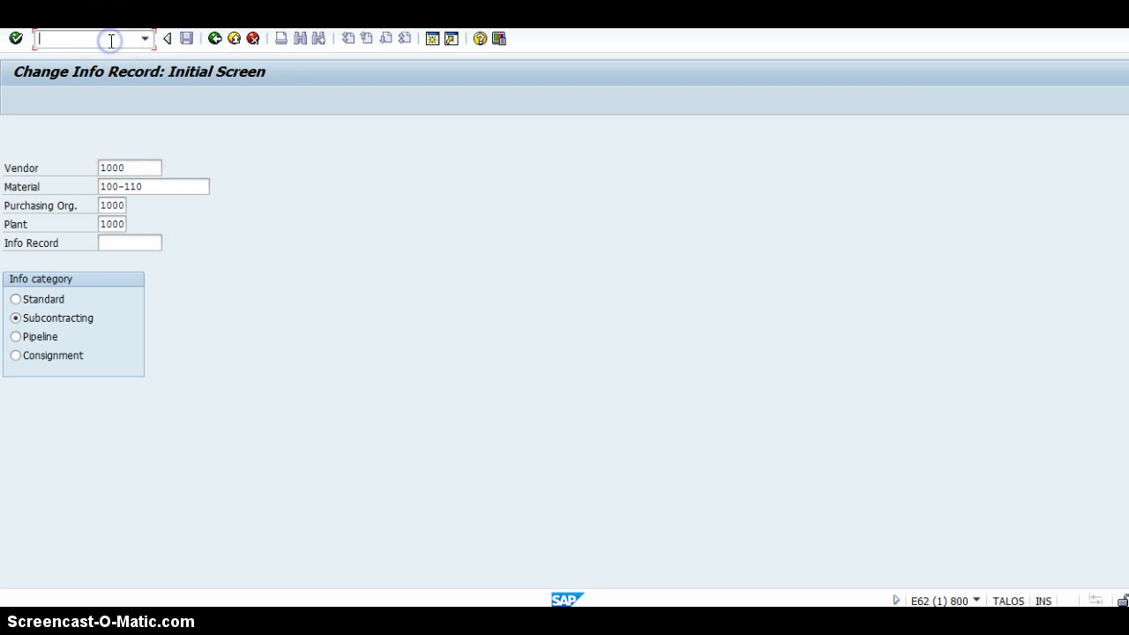
{"action": "type", "text": "/nme21n"}
{"action": "key", "text": "Return"}
{"action": "left_click", "coordinate": [335, 282]}
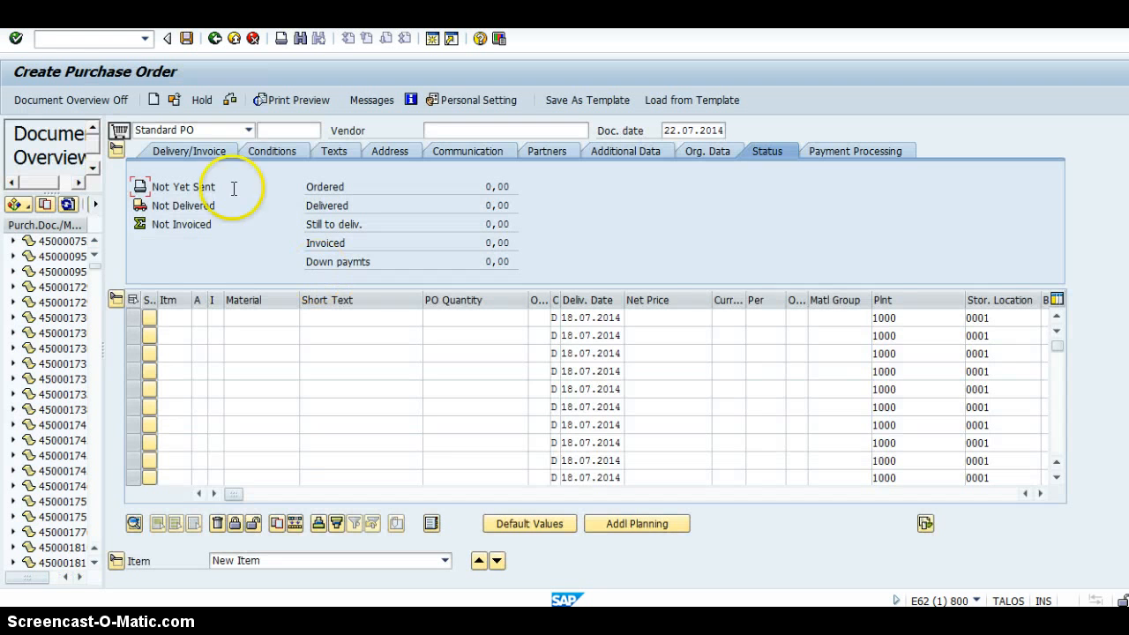
Set the purchase order's vendor to 1000 and display the header's organizational data.
{"action": "left_click", "coordinate": [458, 128]}
{"action": "type", "text": "1000"}
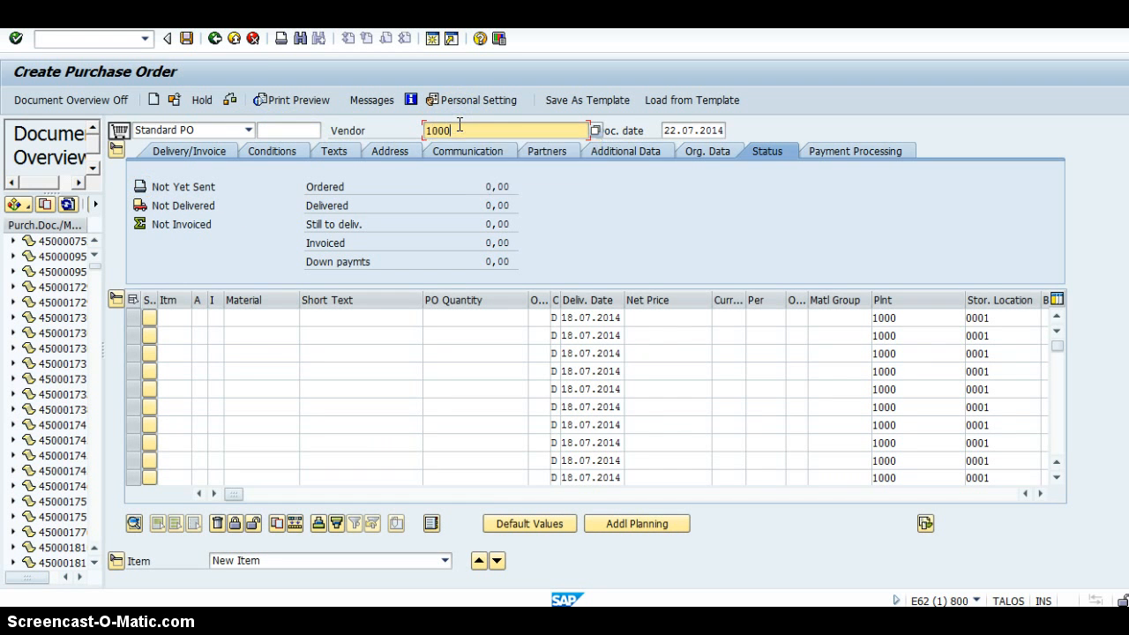
{"action": "left_click", "coordinate": [681, 153]}
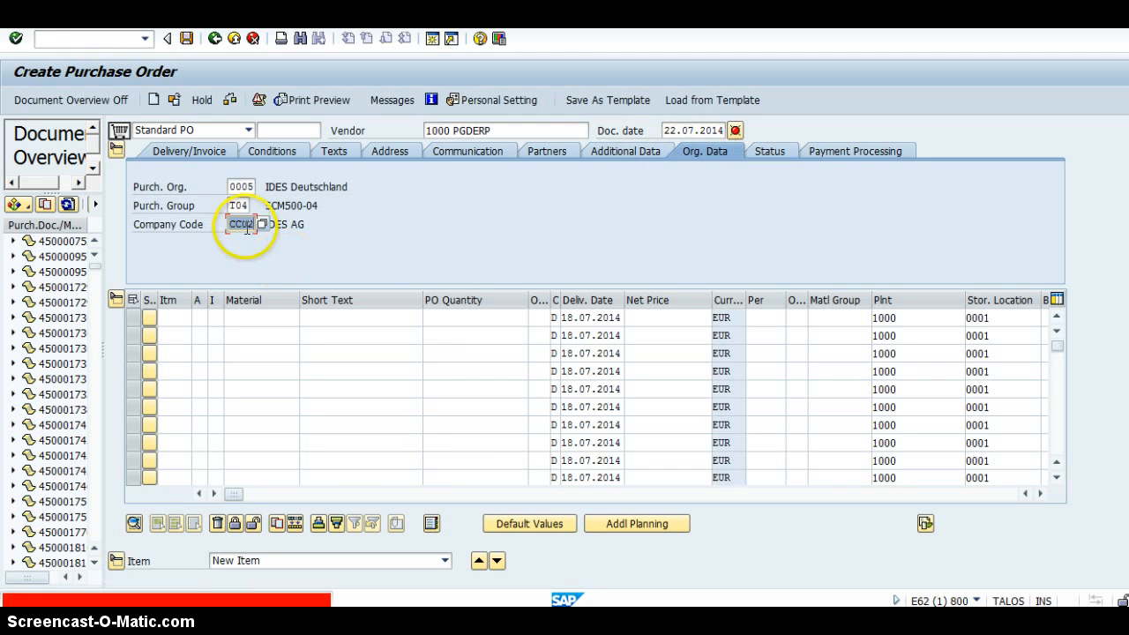
Set the purchasing organization of the order to 1000.
{"action": "left_click", "coordinate": [231, 187]}
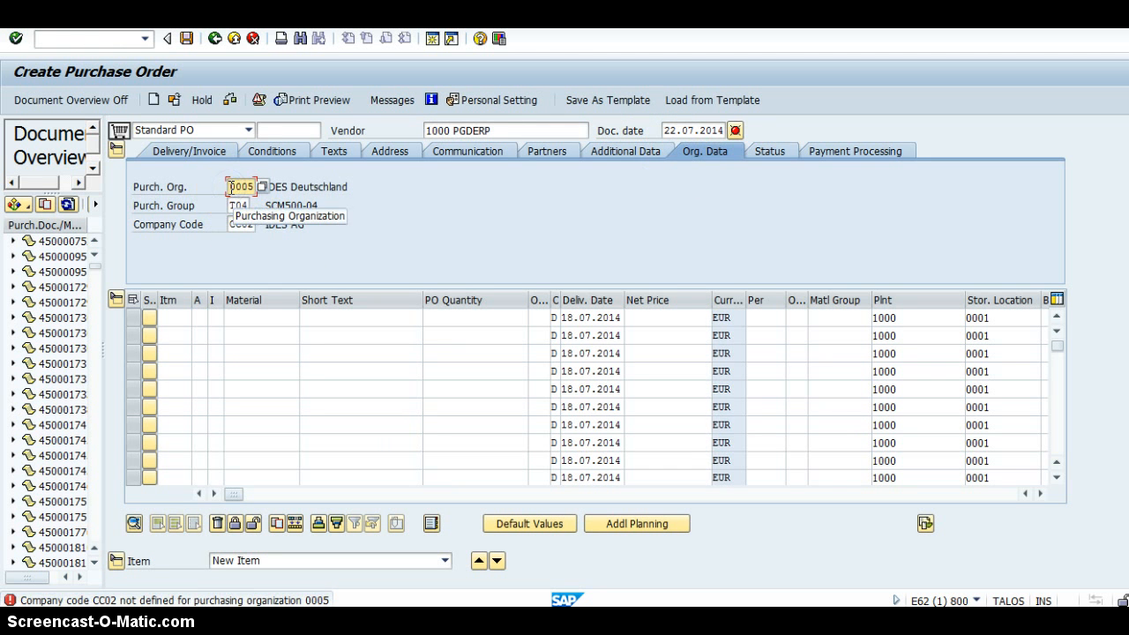
{"action": "key", "text": "Delete"}
{"action": "key", "text": "Delete"}
{"action": "key", "text": "Delete"}
{"action": "key", "text": "Delete"}
{"action": "type", "text": "1000"}
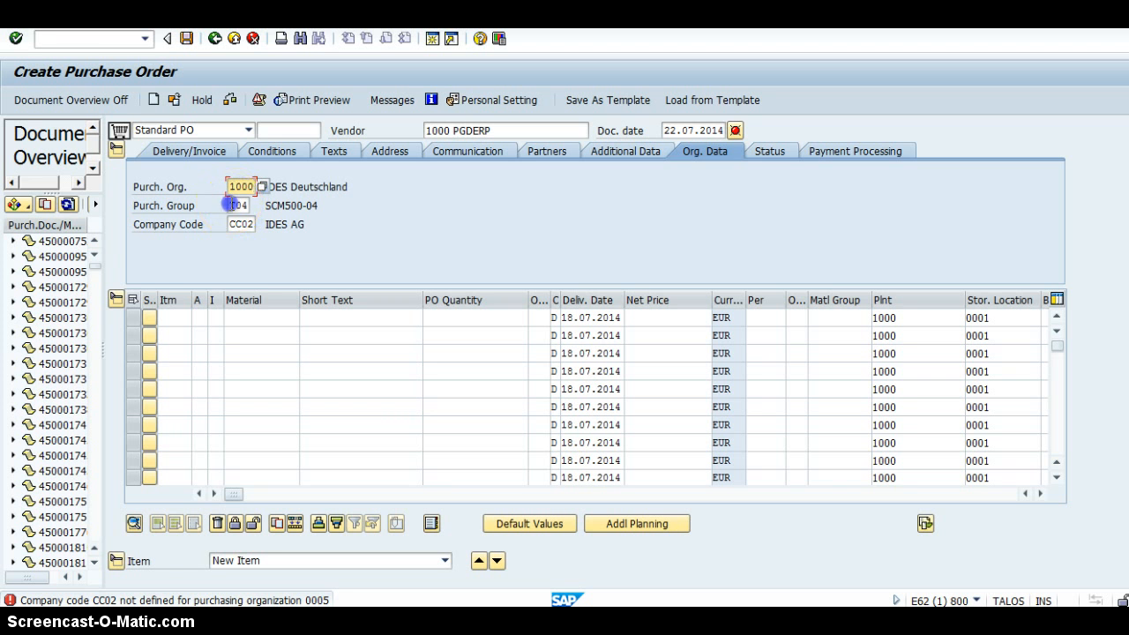
Set the purchasing group of the order to 001.
{"action": "left_click", "coordinate": [231, 205]}
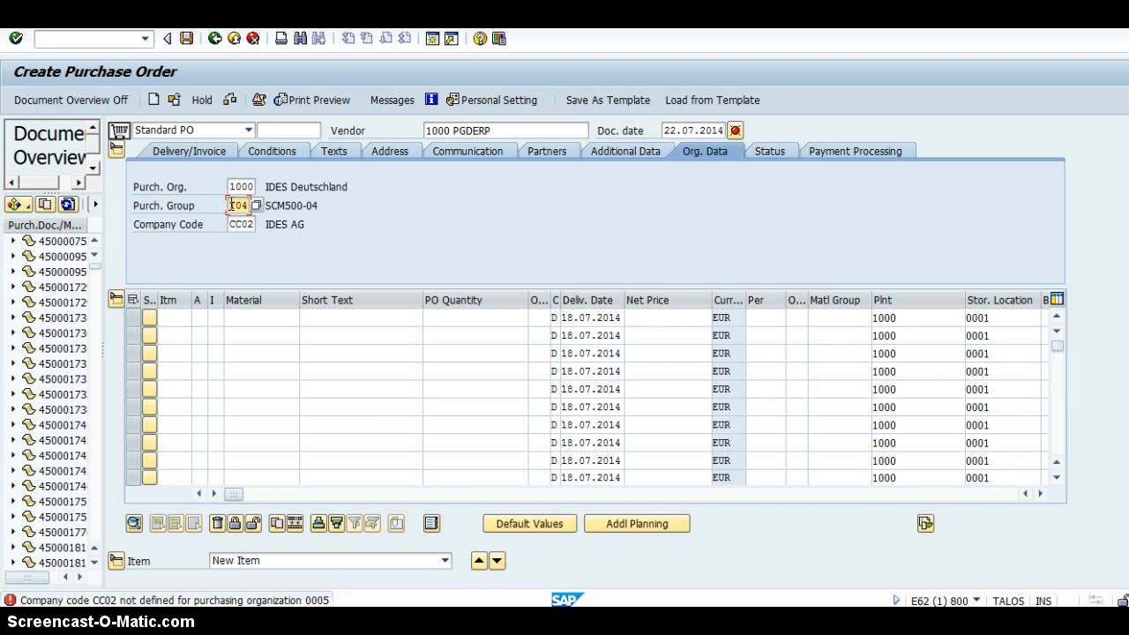
{"action": "key", "text": "Delete"}
{"action": "key", "text": "Delete"}
{"action": "key", "text": "Delete"}
{"action": "type", "text": "001"}
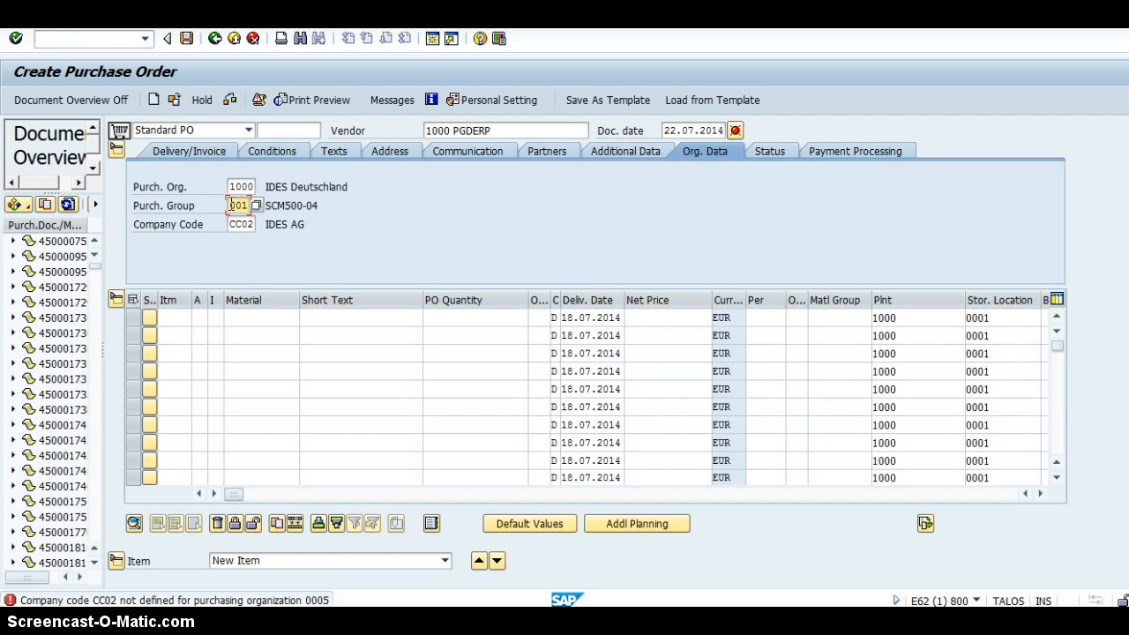
Set the company code of the order to 1000.
{"action": "left_click", "coordinate": [233, 224]}
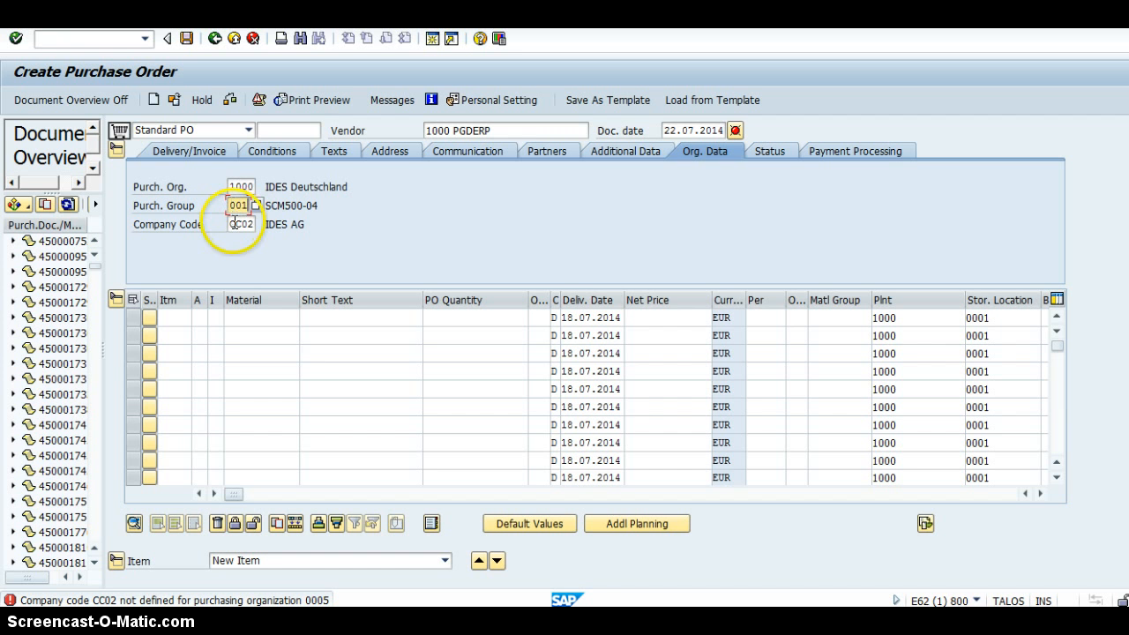
{"action": "key", "text": "Delete"}
{"action": "key", "text": "Delete"}
{"action": "key", "text": "Delete"}
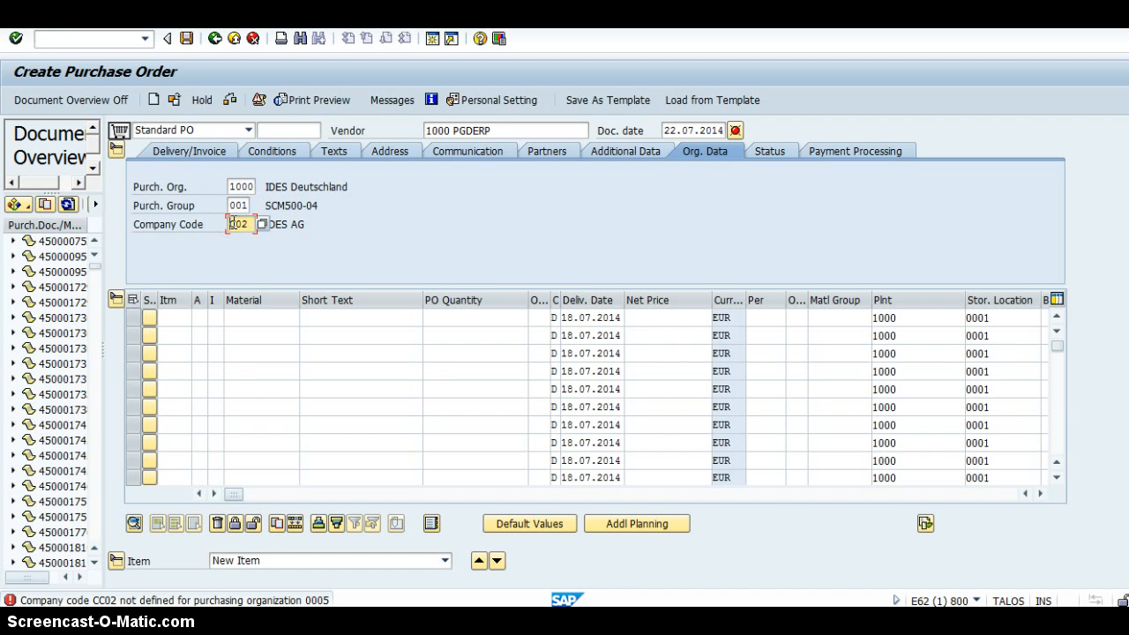
{"action": "key", "text": "BackSpace"}
{"action": "type", "text": "1000"}
Enter the first order item with item category L, material 100-110 and PO quantity 5, and confirm the entries.
{"action": "left_click", "coordinate": [217, 317]}
{"action": "type", "text": "L"}
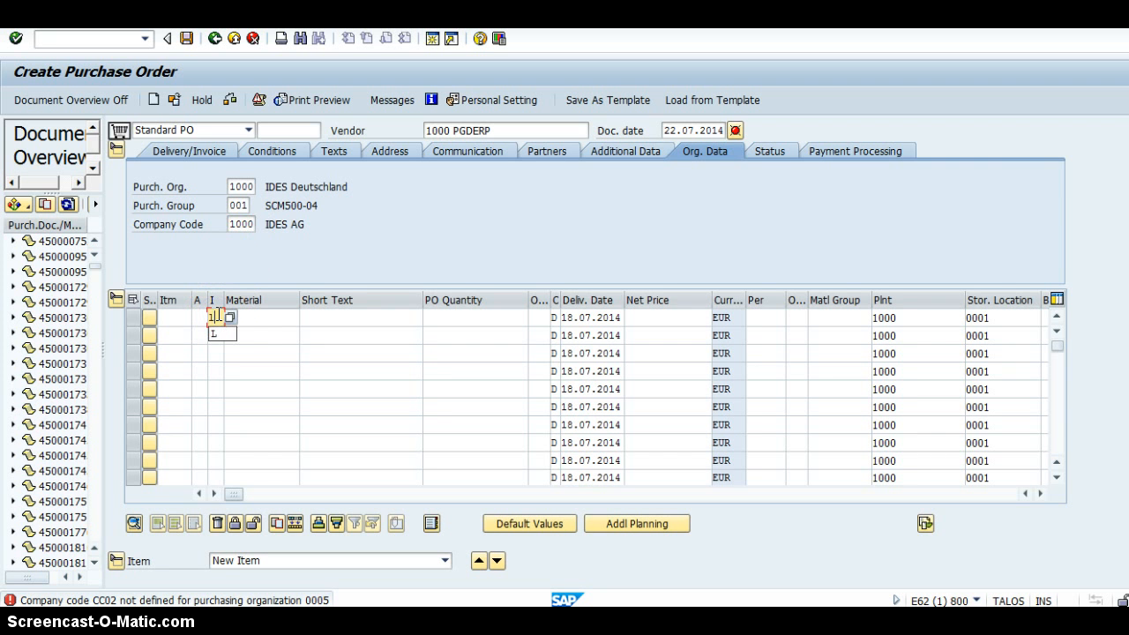
{"action": "left_click", "coordinate": [287, 318]}
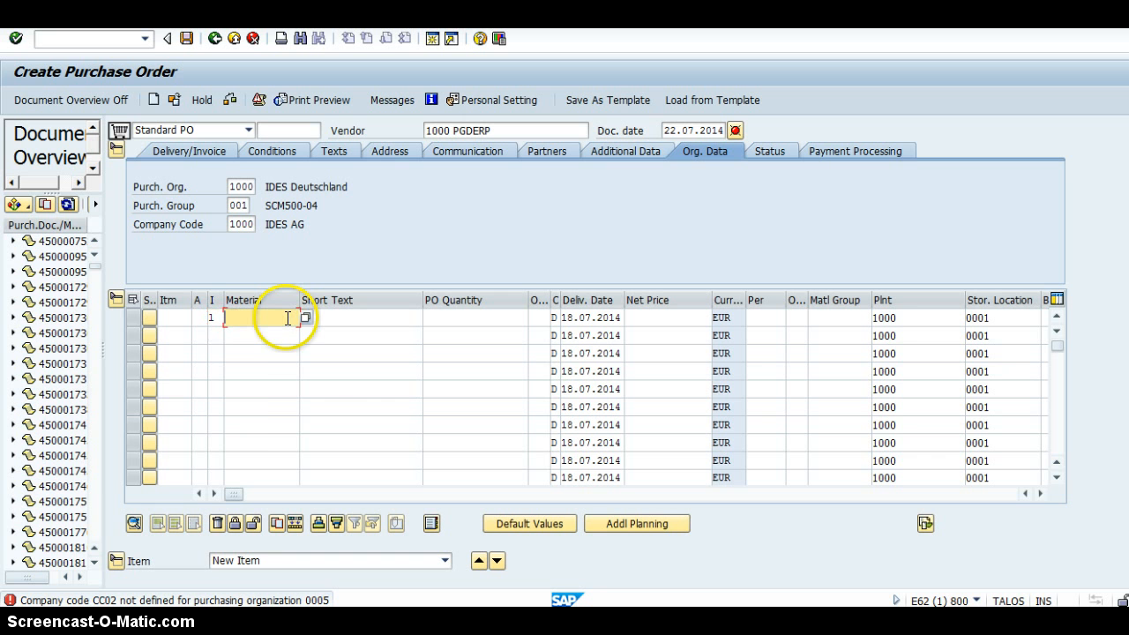
{"action": "type", "text": "1"}
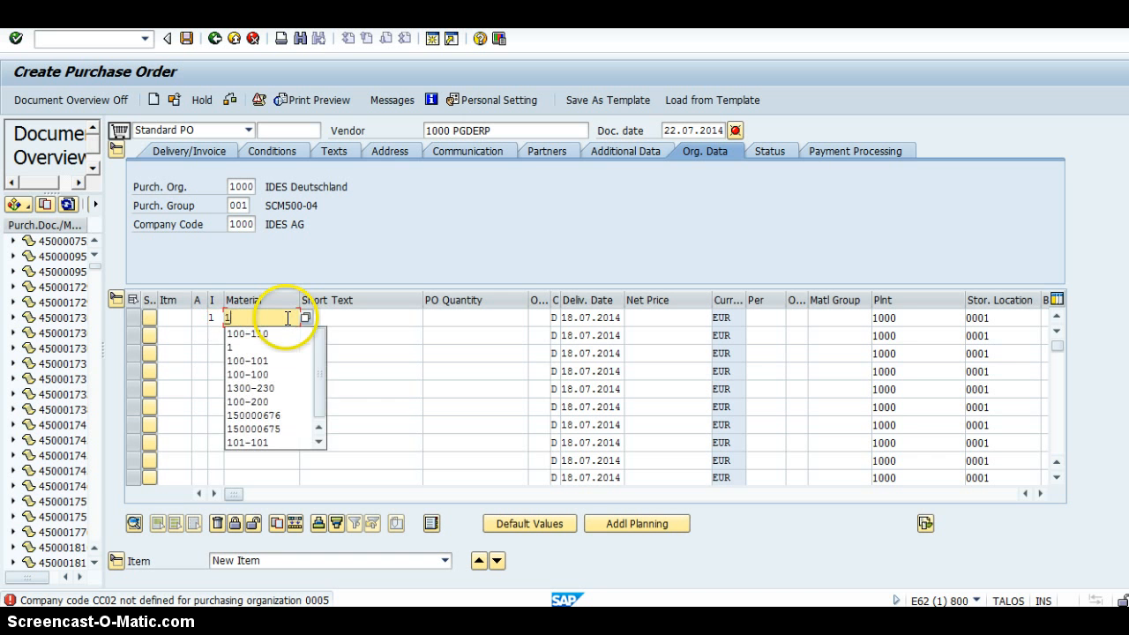
{"action": "left_click", "coordinate": [260, 333]}
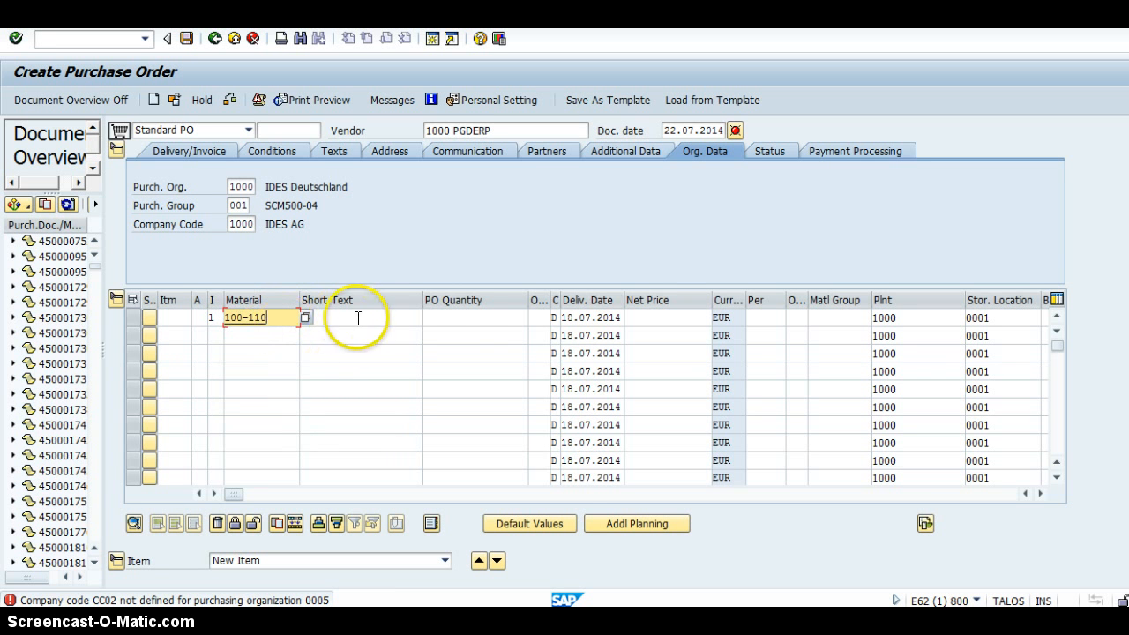
{"action": "left_click", "coordinate": [486, 317]}
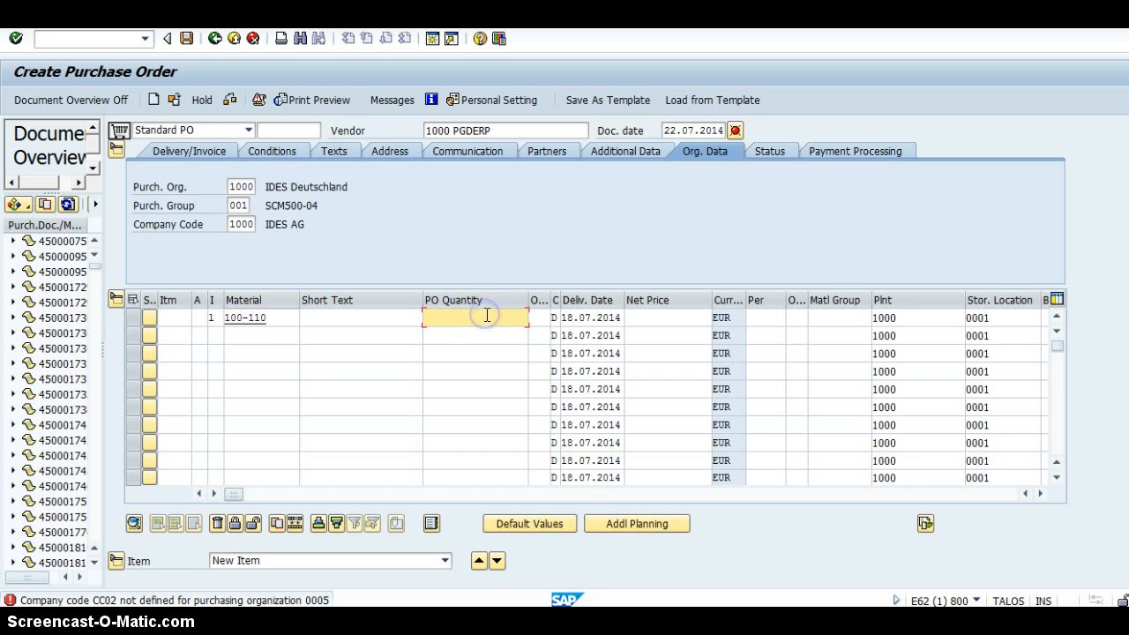
{"action": "type", "text": "5"}
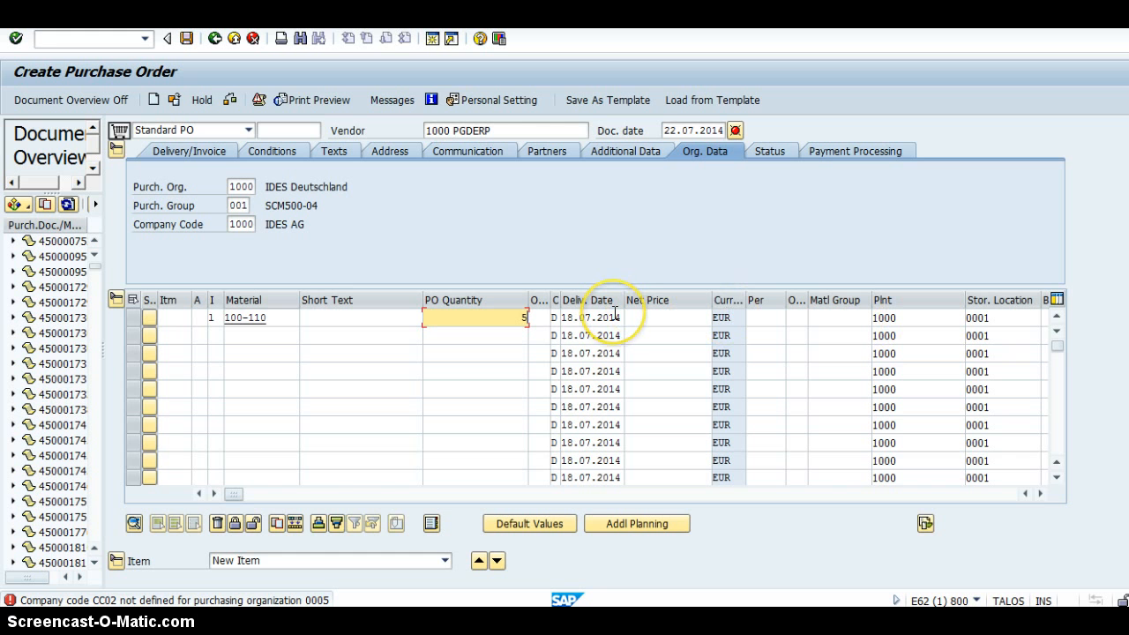
{"action": "key", "text": "Return"}
{"action": "key", "text": "Return"}
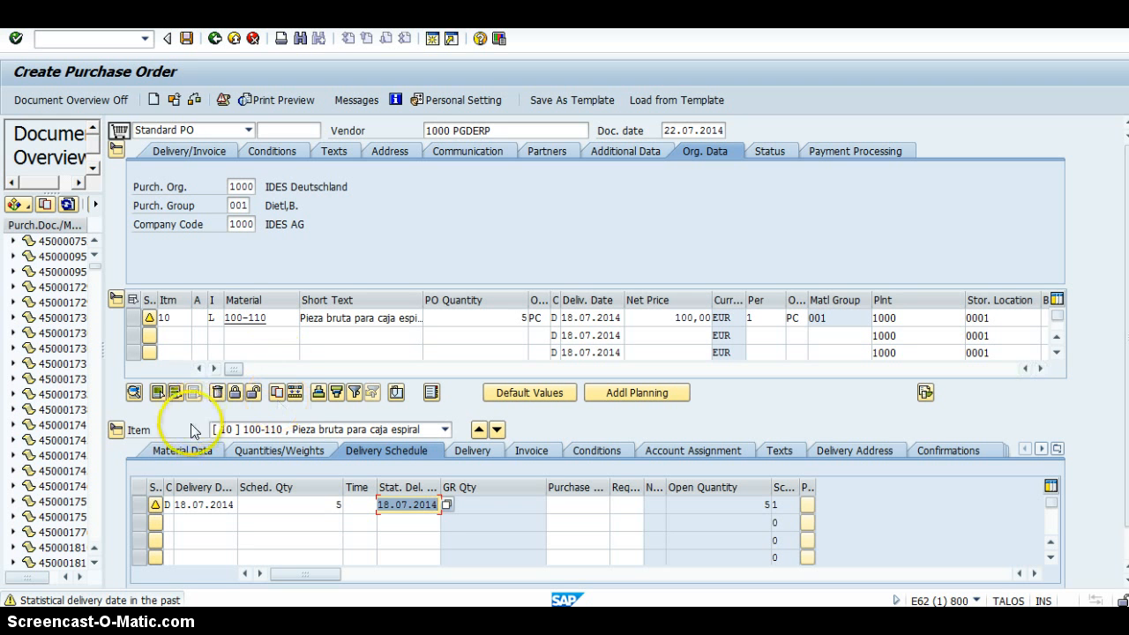
Examine the subcontracting components and requirement quantities of the 100-110 item, and return to the purchase order.
{"action": "left_click", "coordinate": [184, 449]}
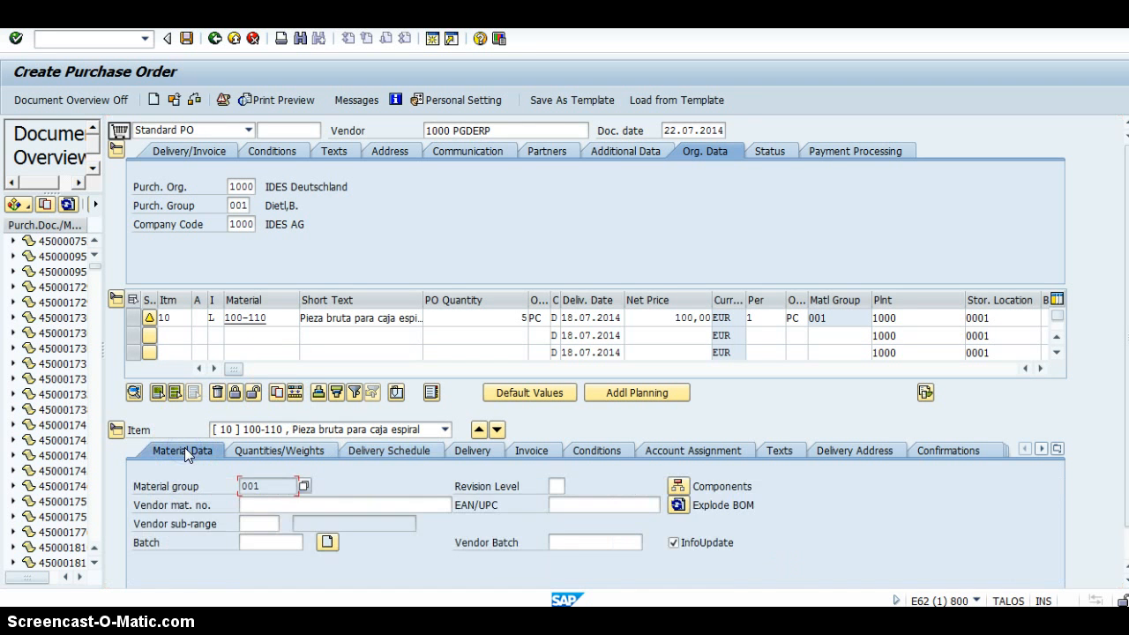
{"action": "left_click", "coordinate": [678, 487]}
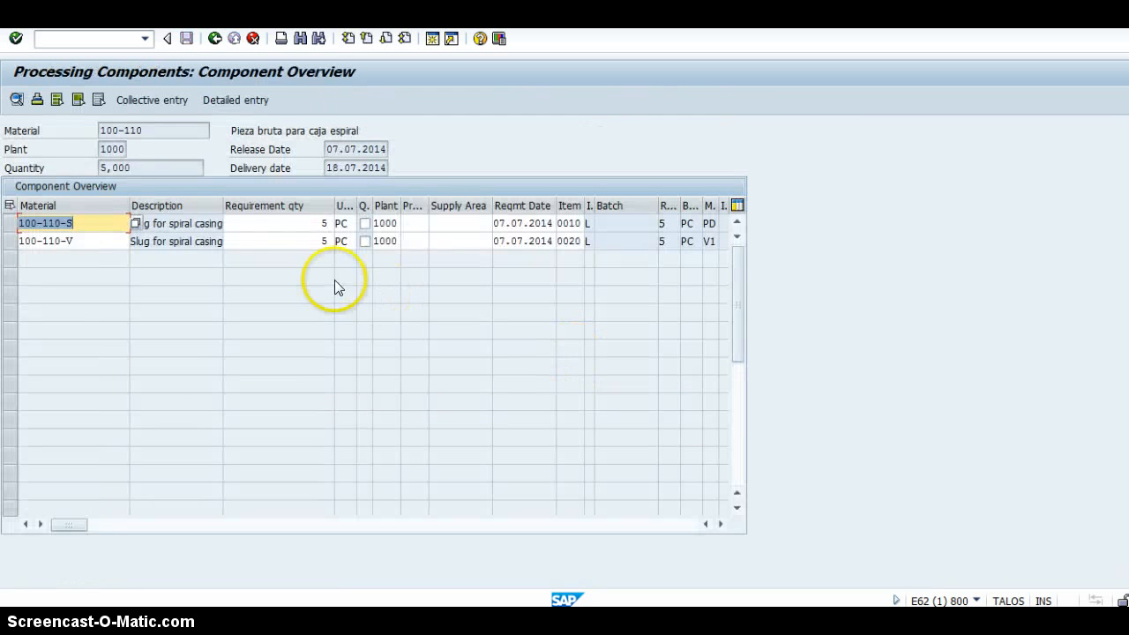
{"action": "left_click", "coordinate": [93, 220]}
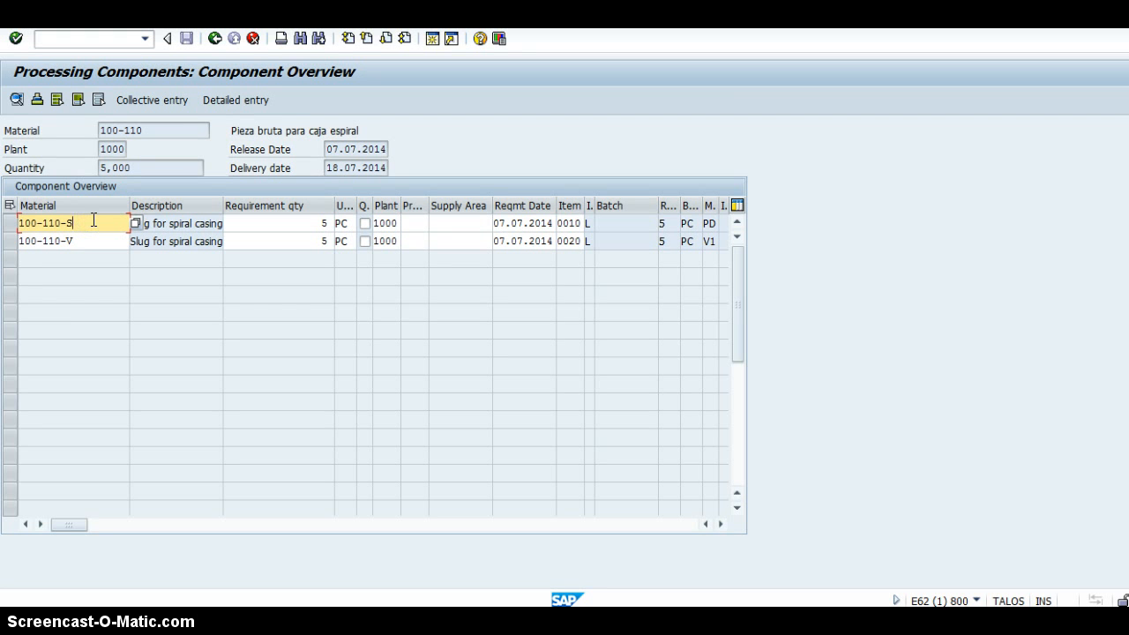
{"action": "left_click", "coordinate": [95, 243]}
{"action": "left_click", "coordinate": [285, 223]}
{"action": "left_click", "coordinate": [166, 130]}
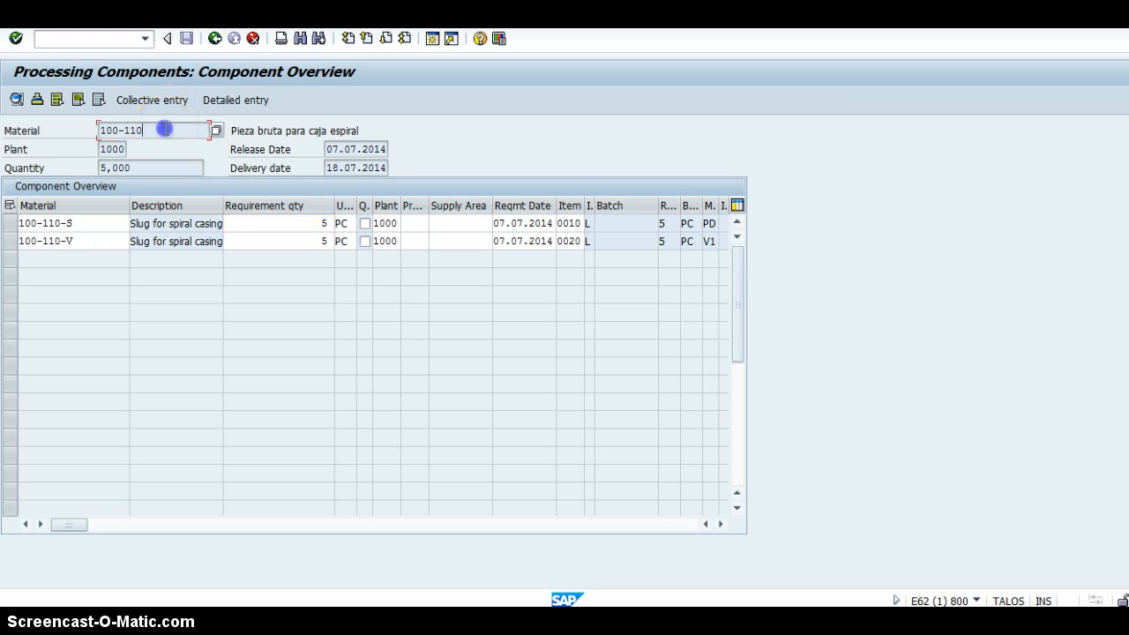
{"action": "left_click", "coordinate": [274, 220]}
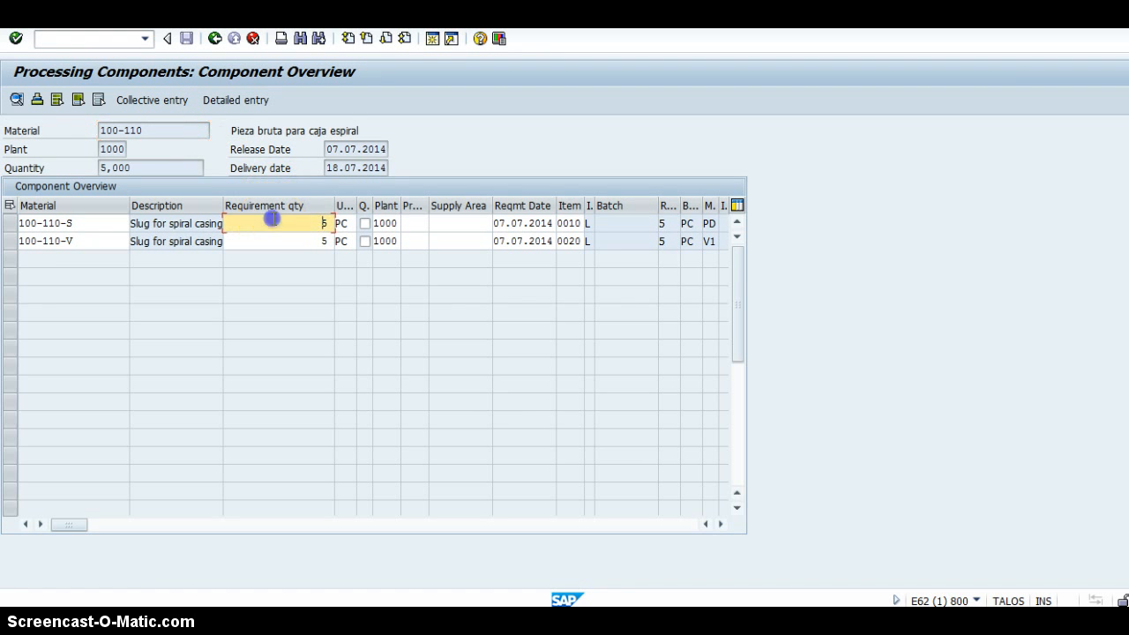
{"action": "left_click", "coordinate": [288, 250]}
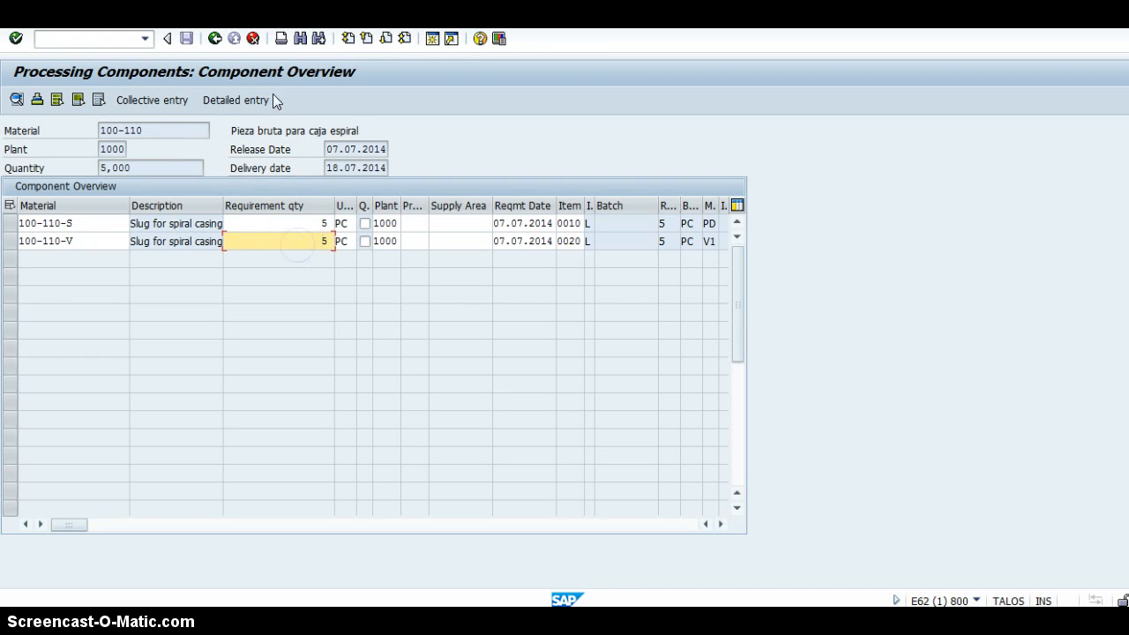
{"action": "left_click", "coordinate": [214, 38]}
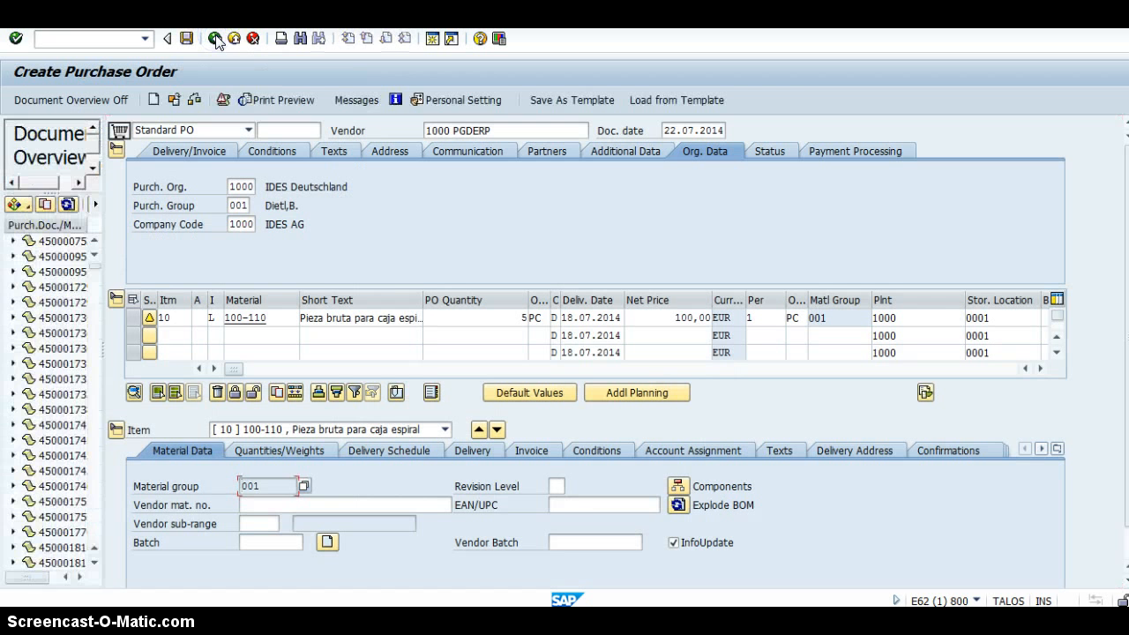
Check the purchase order for errors and save it.
{"action": "left_click", "coordinate": [195, 100]}
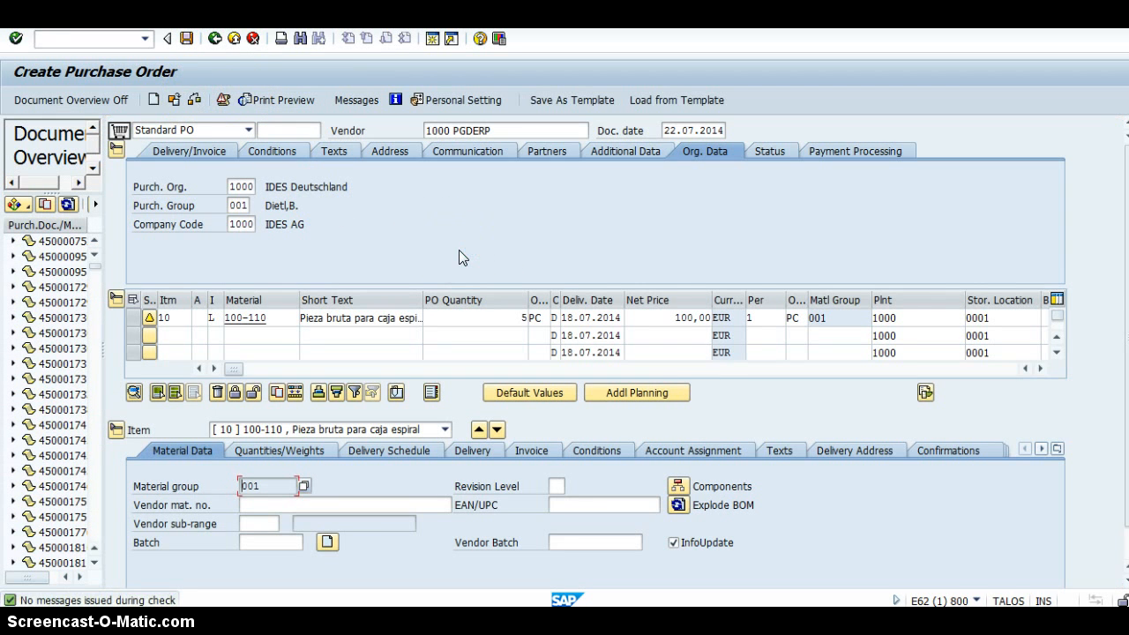
{"action": "left_click", "coordinate": [331, 194]}
{"action": "left_click", "coordinate": [186, 38]}
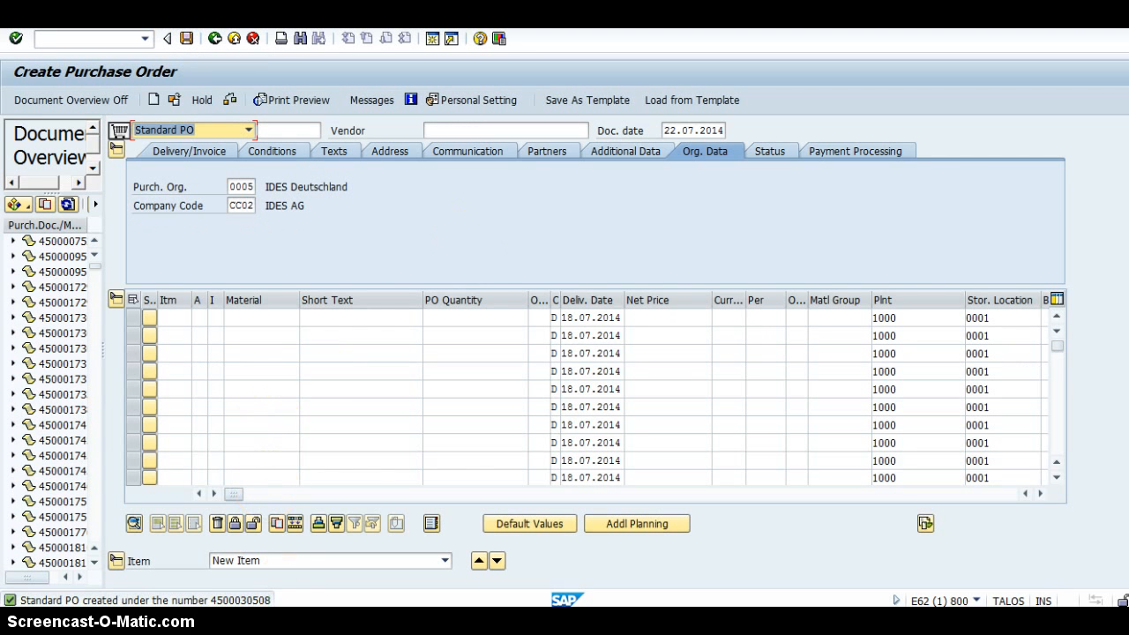
Open the details of the purchase order creation message, select the new order number, and close the details.
{"action": "double_click", "coordinate": [246, 602]}
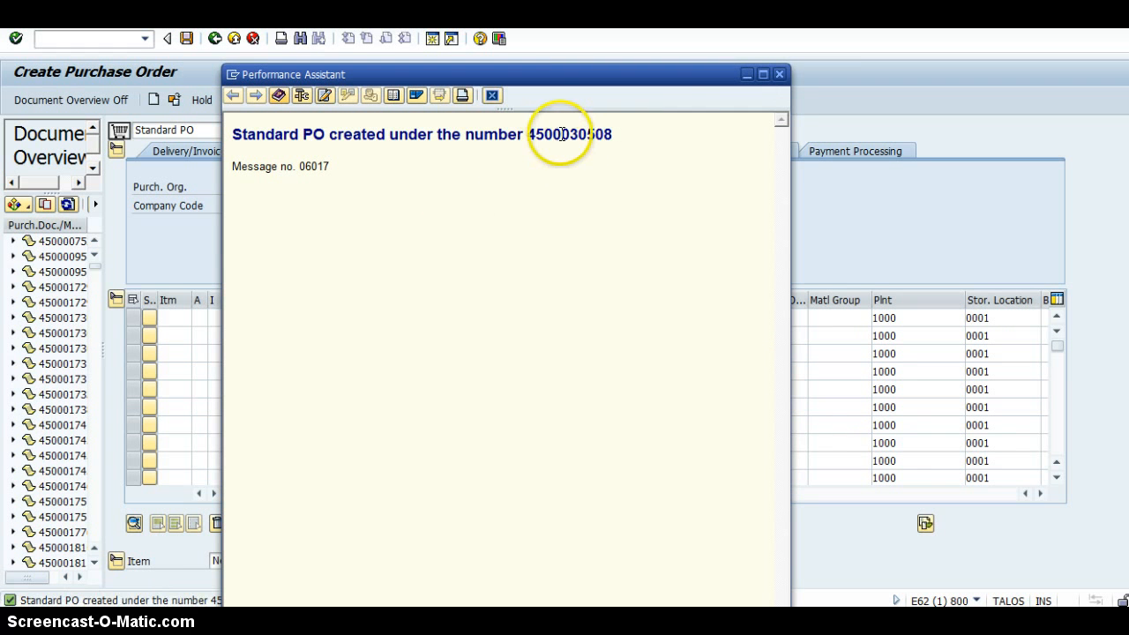
{"action": "double_click", "coordinate": [560, 134]}
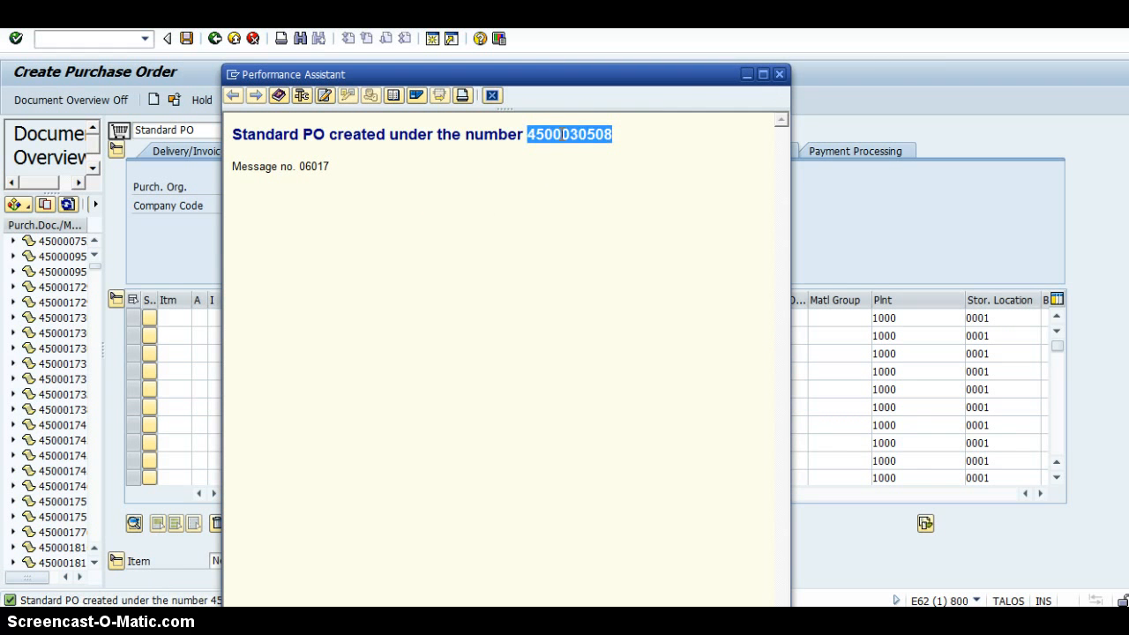
{"action": "left_click", "coordinate": [780, 76]}
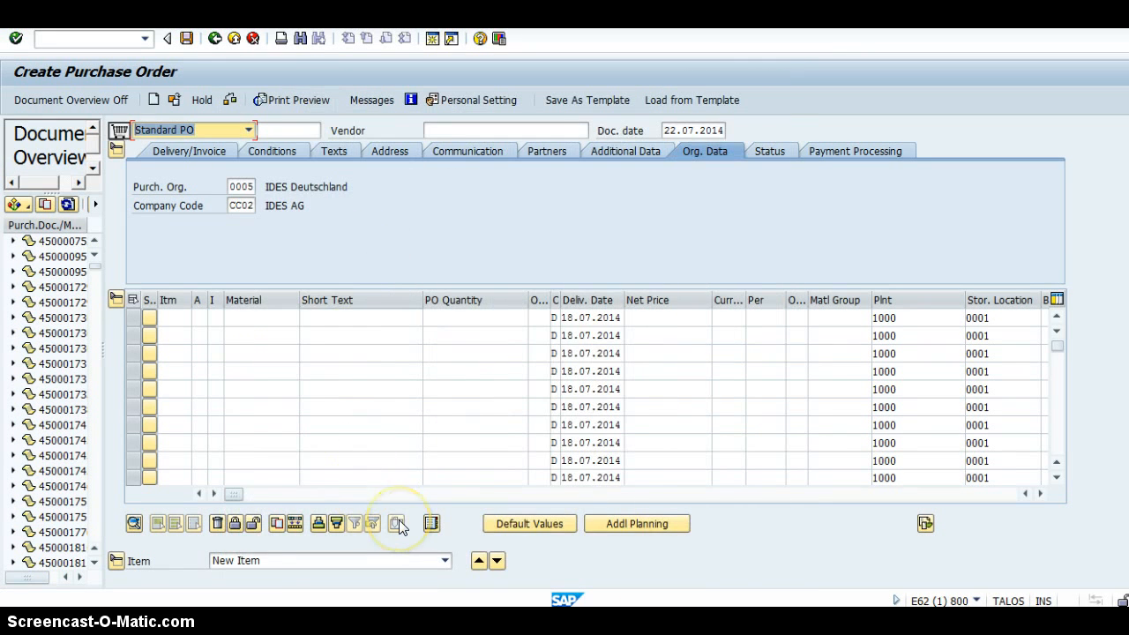
Switch to the session showing the existing standard PO and start the stock overview transaction MMBE there.
{"action": "left_click", "coordinate": [396, 597]}
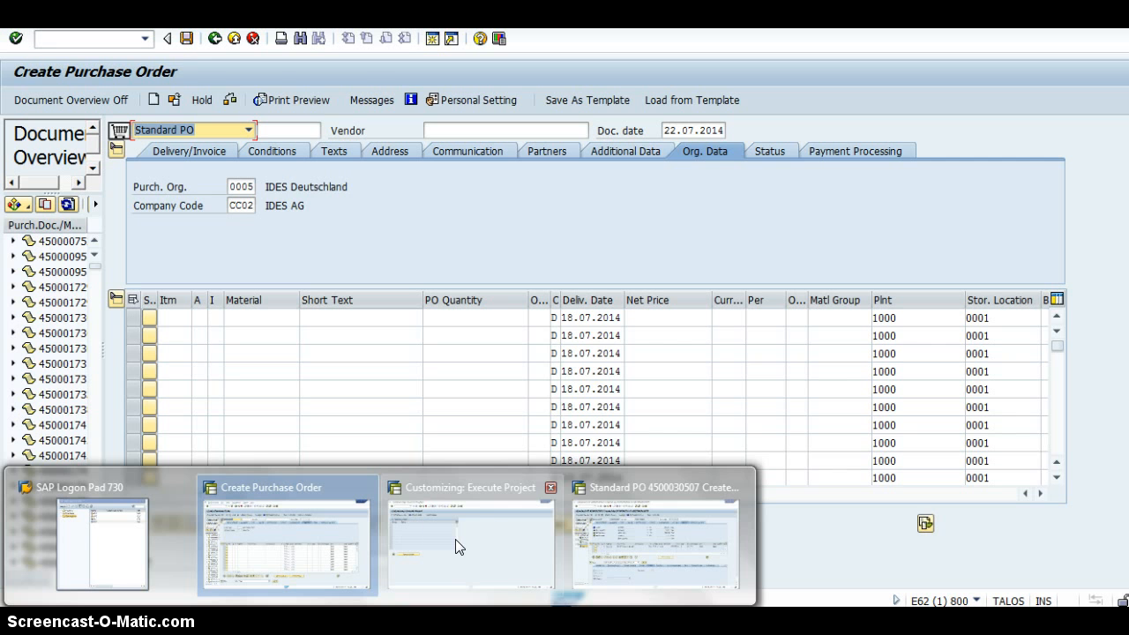
{"action": "left_click", "coordinate": [617, 541]}
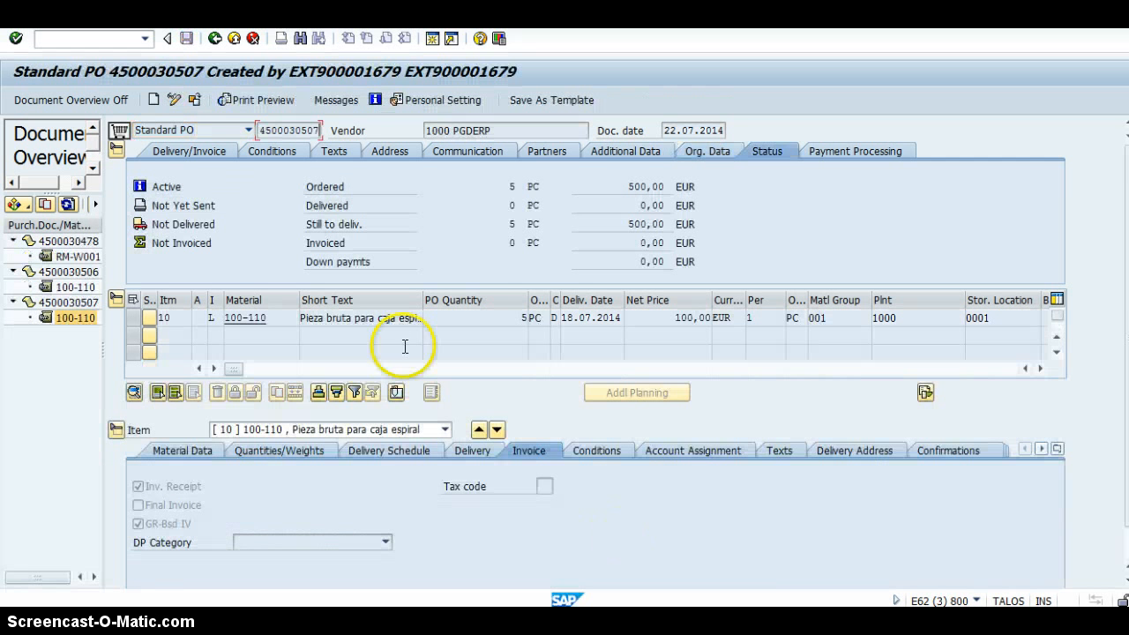
{"action": "left_click", "coordinate": [125, 40]}
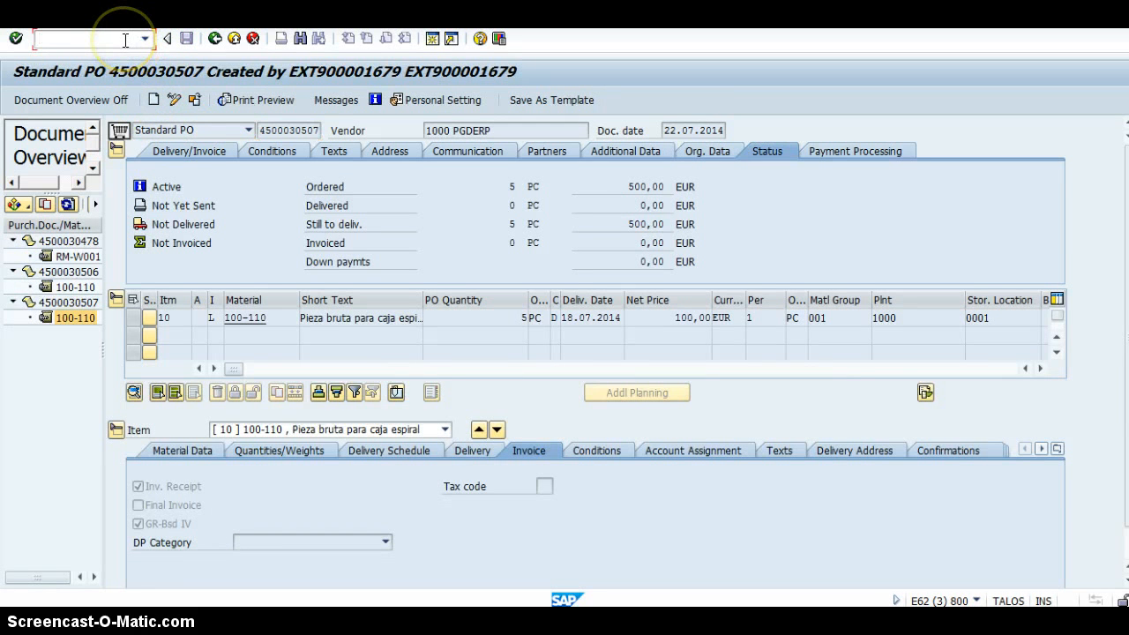
{"action": "left_click", "coordinate": [126, 39]}
{"action": "type", "text": "/nm"}
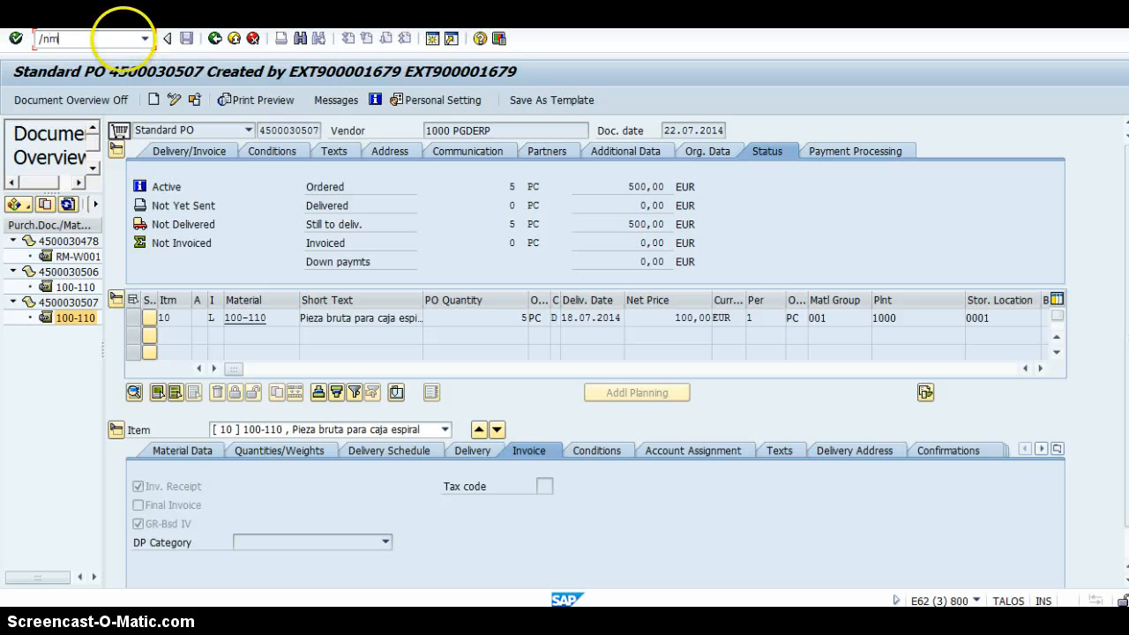
{"action": "type", "text": "mbe"}
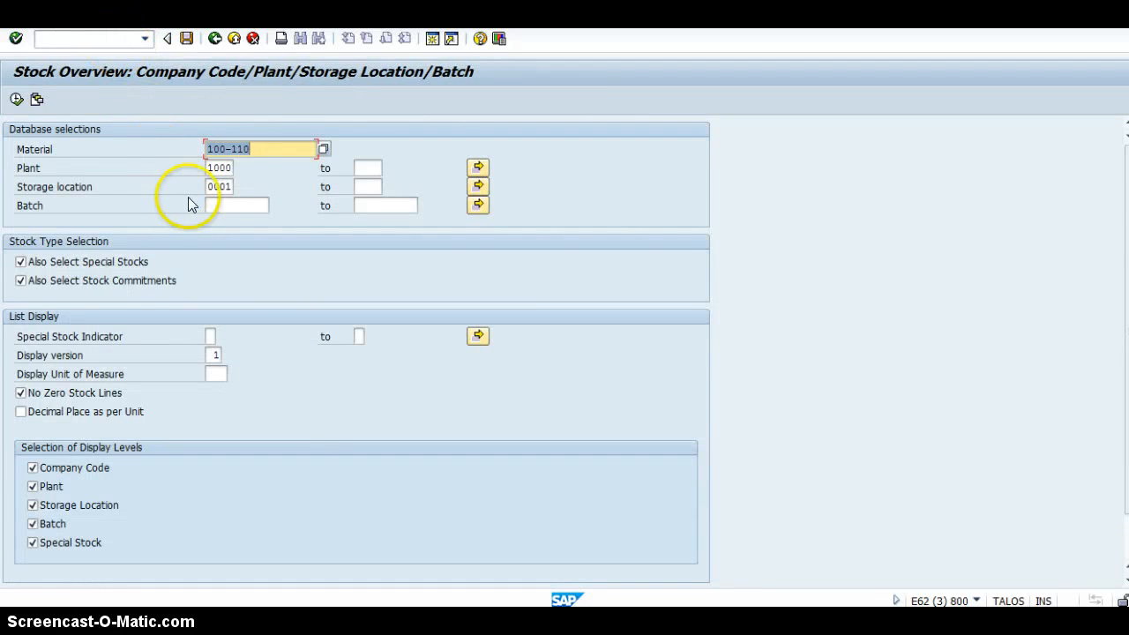
Display the stock overview of material 100-110-S for plant 1000 and storage location 0001.
{"action": "left_click", "coordinate": [276, 152]}
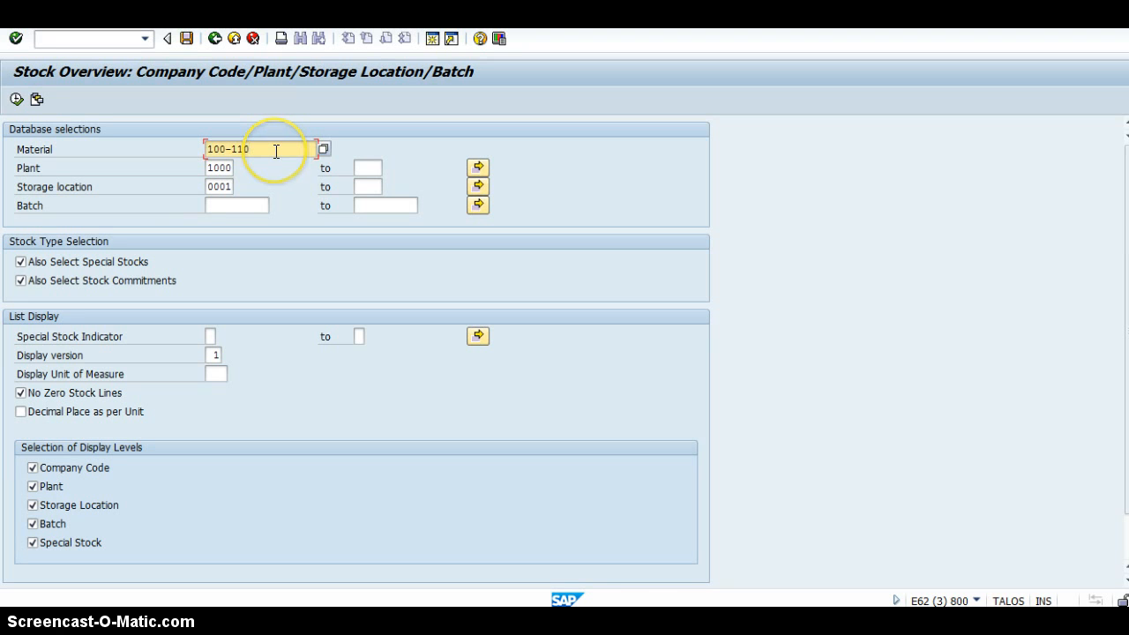
{"action": "type", "text": "-"}
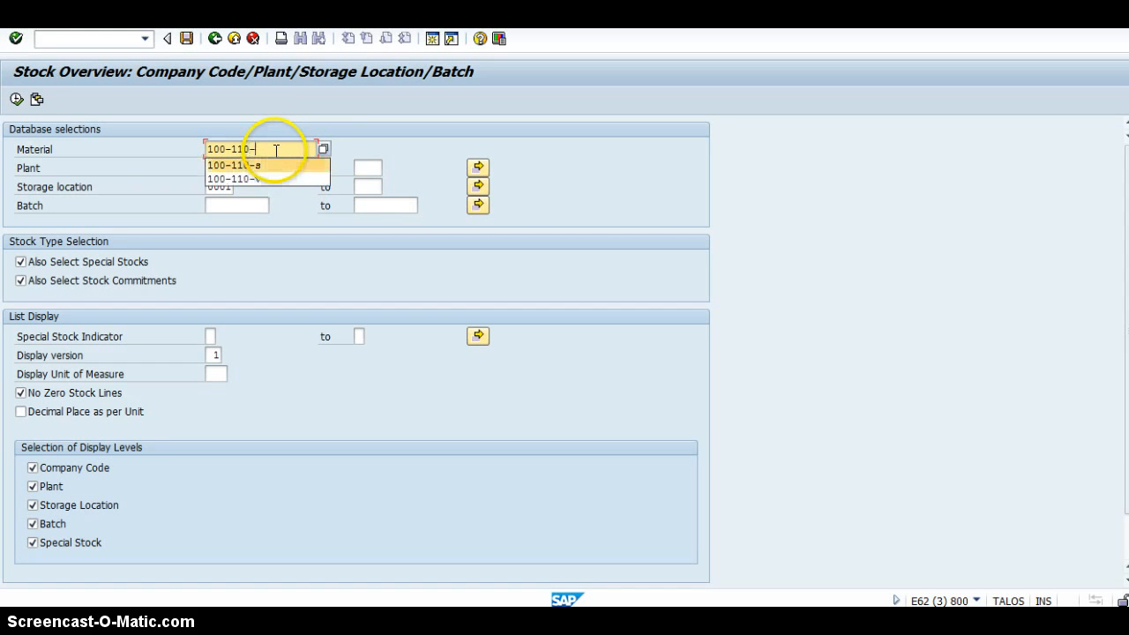
{"action": "type", "text": "a"}
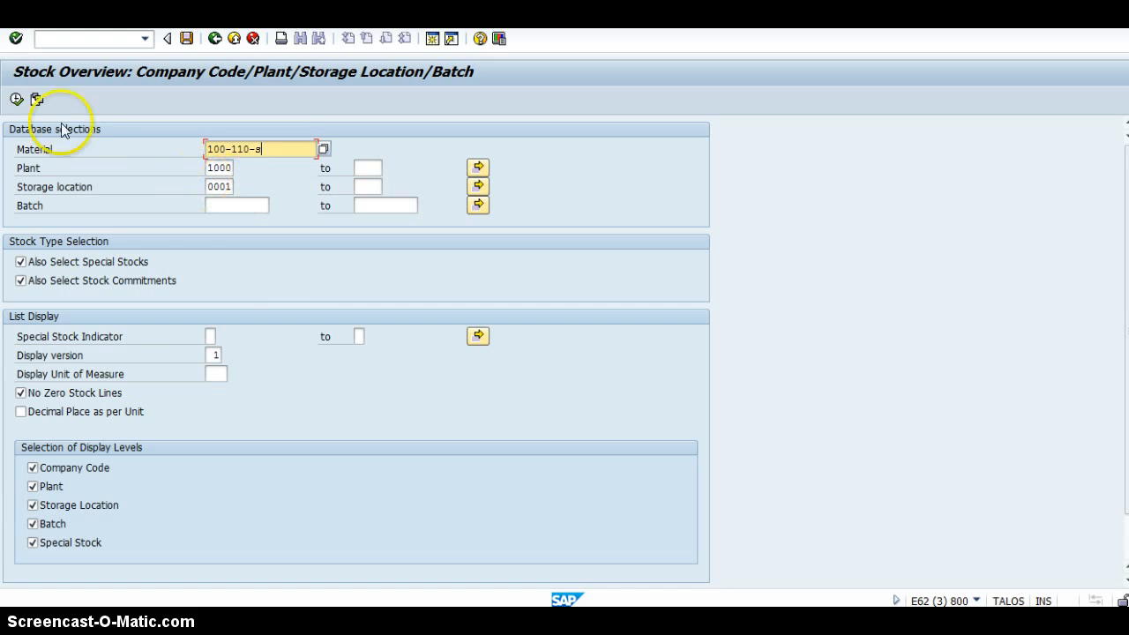
{"action": "left_click", "coordinate": [15, 100]}
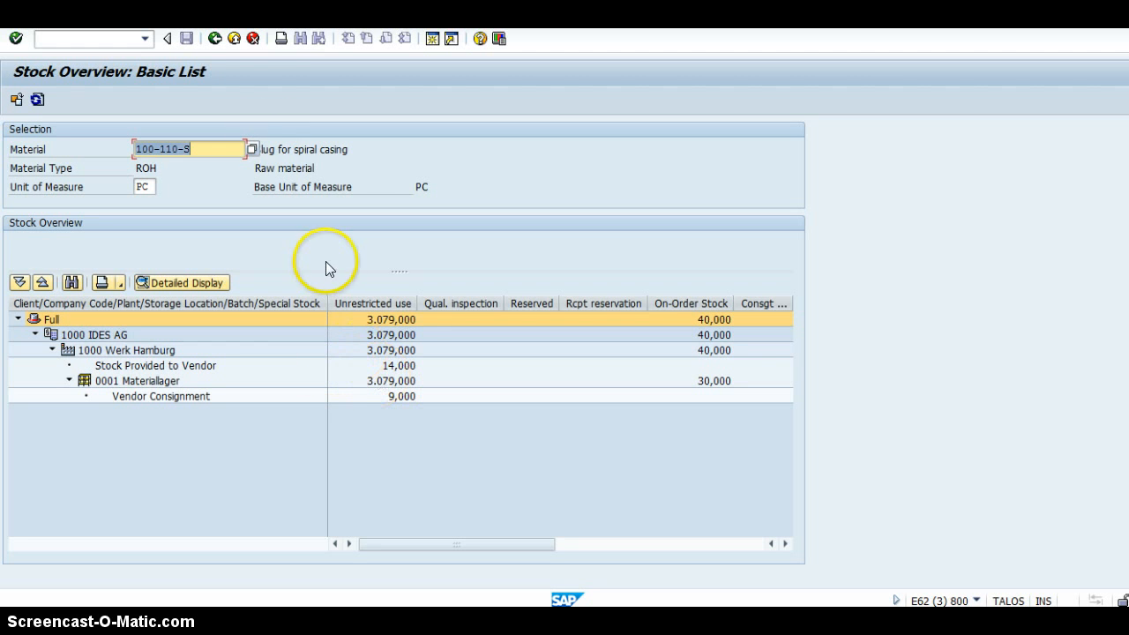
Return to the stock selection and display the stock overview of material 100-110-V.
{"action": "left_click", "coordinate": [216, 39]}
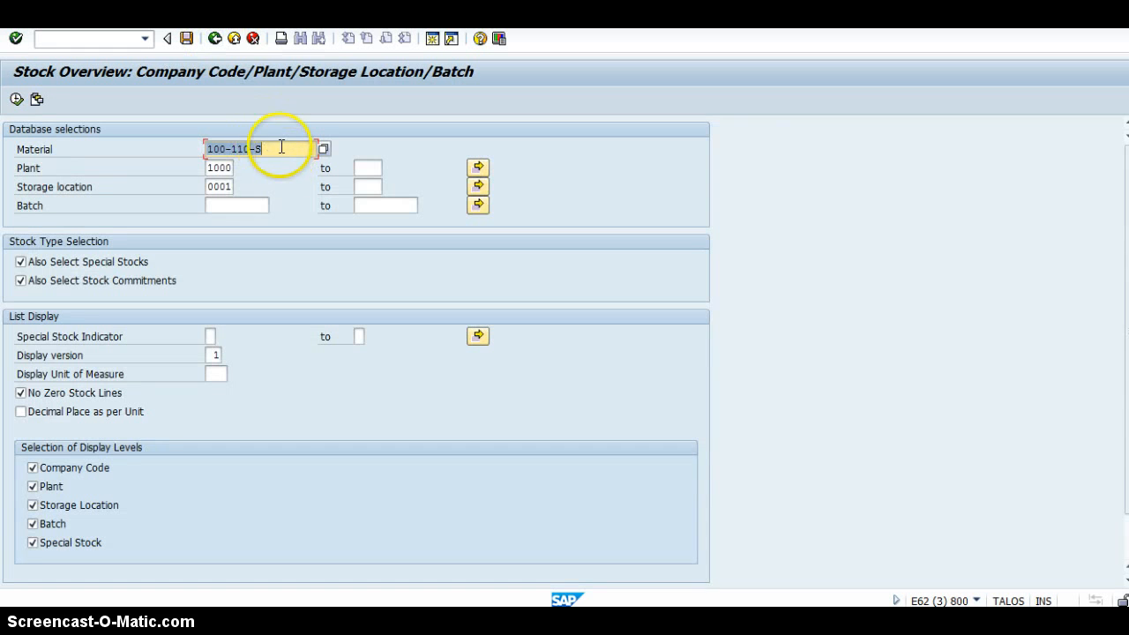
{"action": "left_click", "coordinate": [280, 147]}
{"action": "key", "text": "BackSpace"}
{"action": "type", "text": "v"}
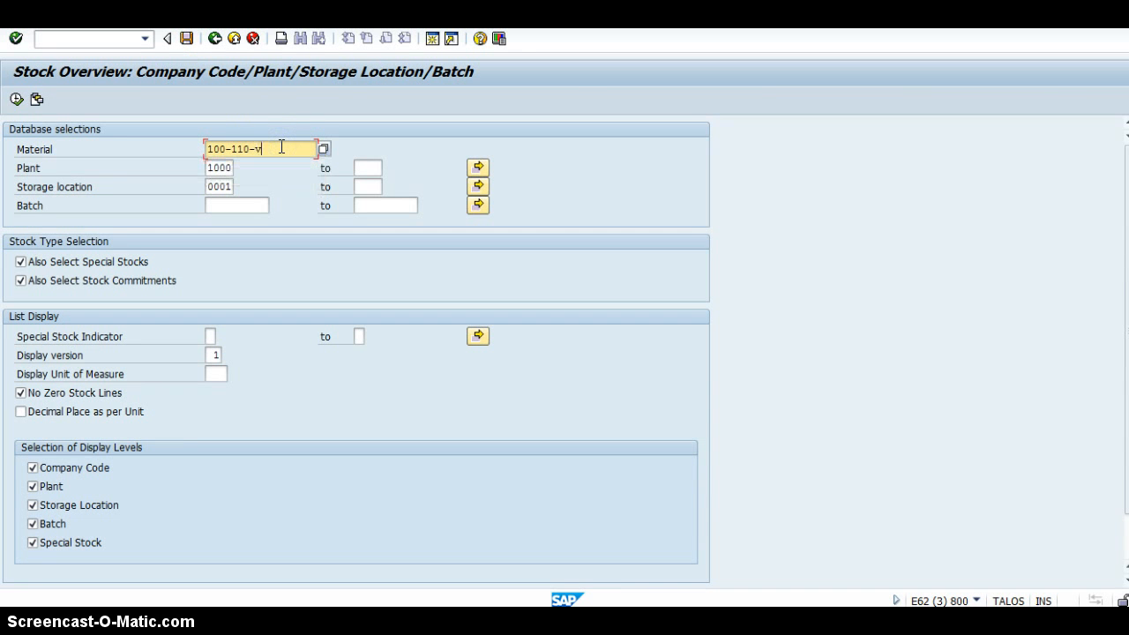
{"action": "left_click", "coordinate": [16, 100]}
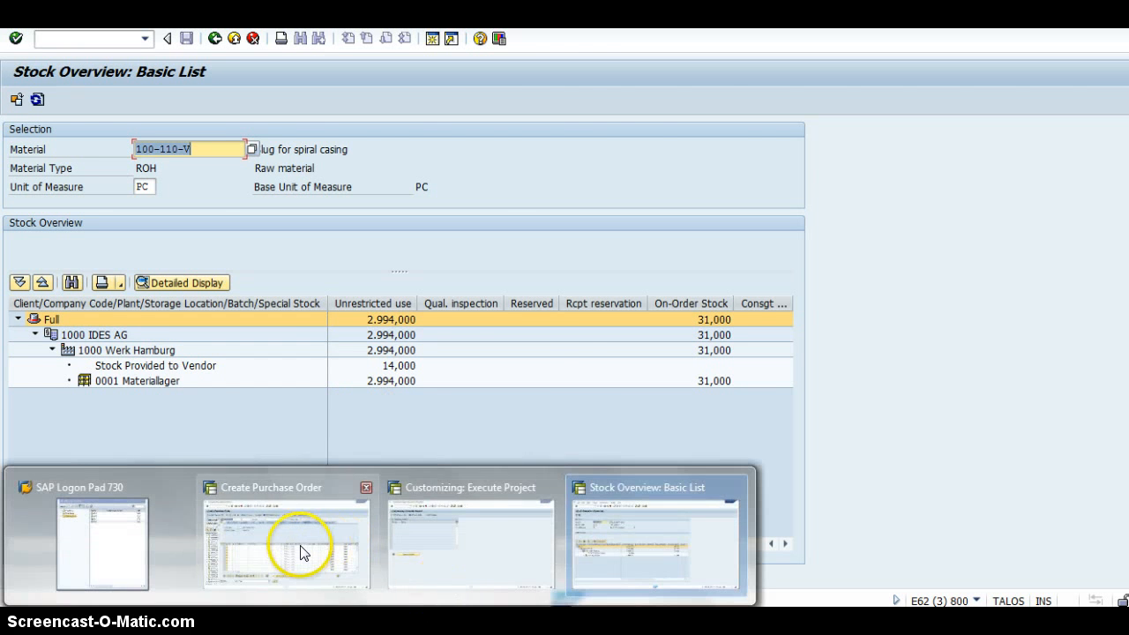
Switch to the purchase order creation session and run SC stock monitoring (ME2O) for vendor 1000 and plant 1000.
{"action": "left_click", "coordinate": [303, 550]}
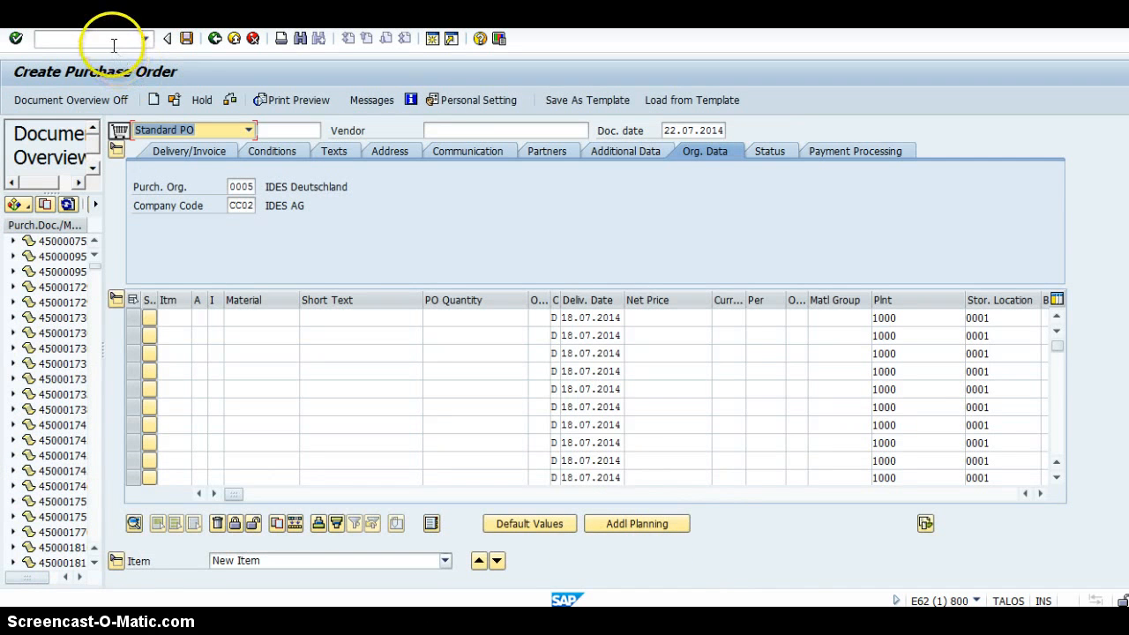
{"action": "left_click", "coordinate": [111, 37]}
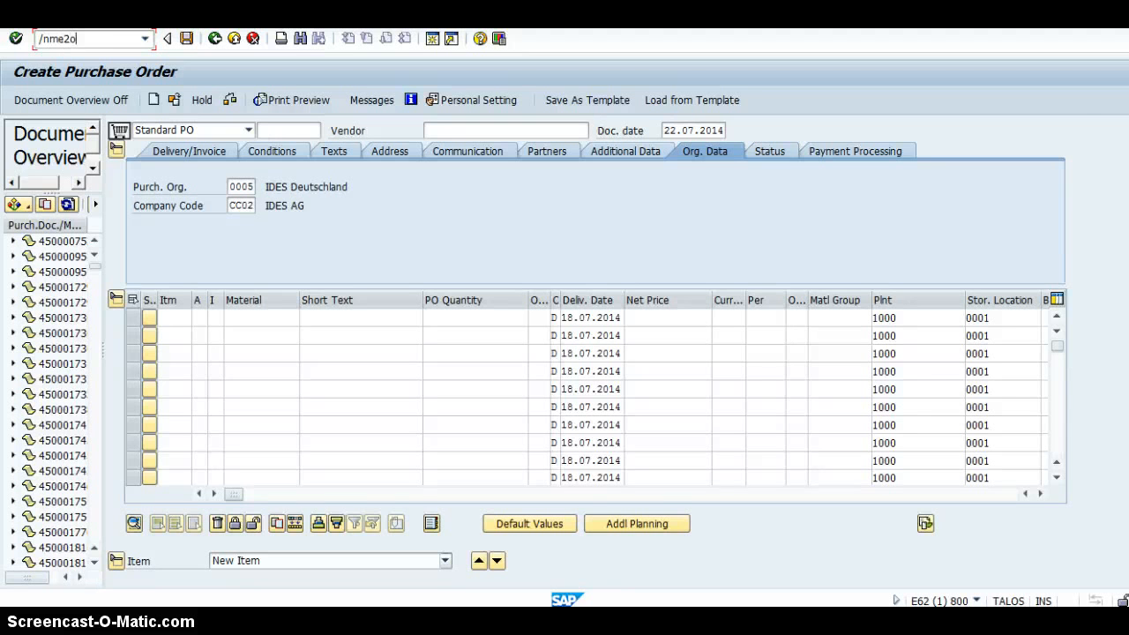
{"action": "key", "text": "Return"}
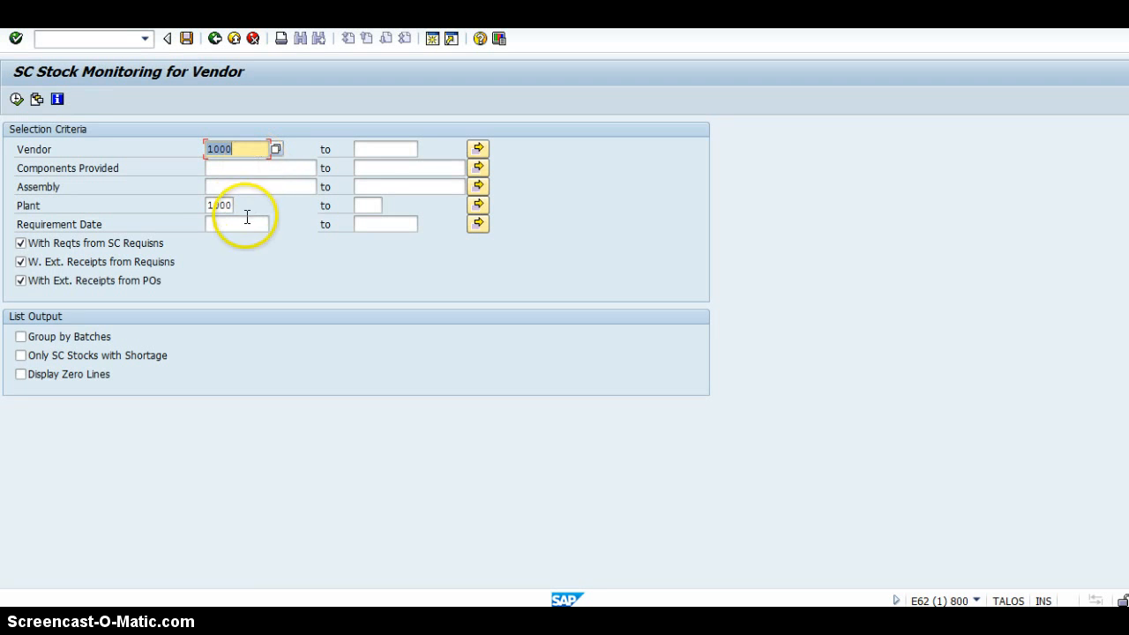
{"action": "left_click", "coordinate": [16, 100]}
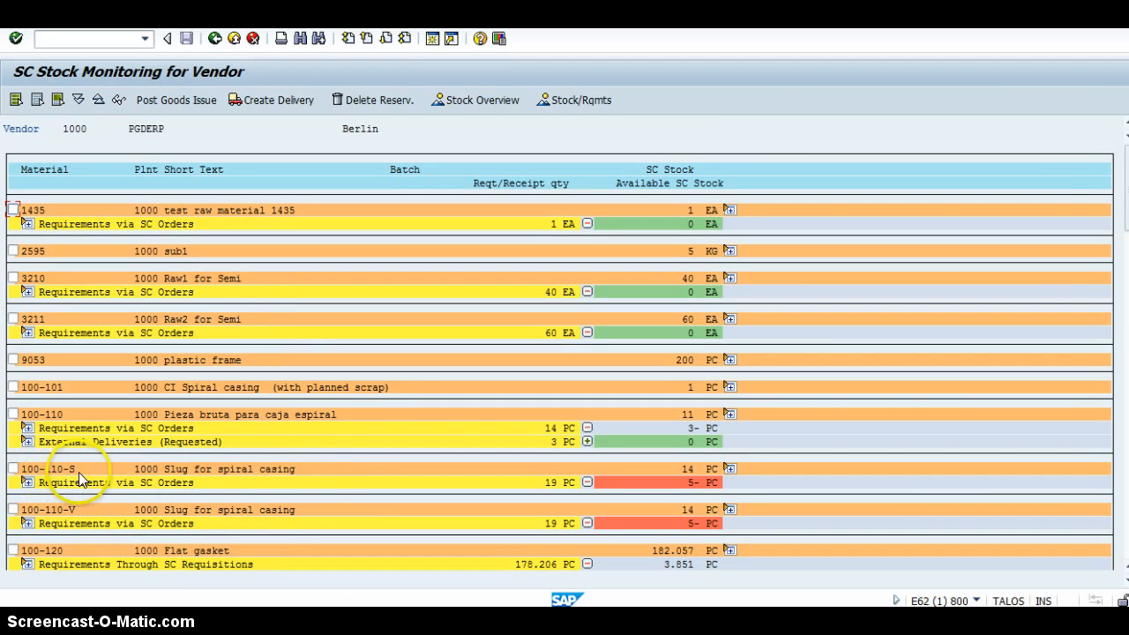
Post the goods issue of components 100-110-S and 100-110-V to the vendor from storage location 0001, 5 PC each.
{"action": "left_click", "coordinate": [13, 468]}
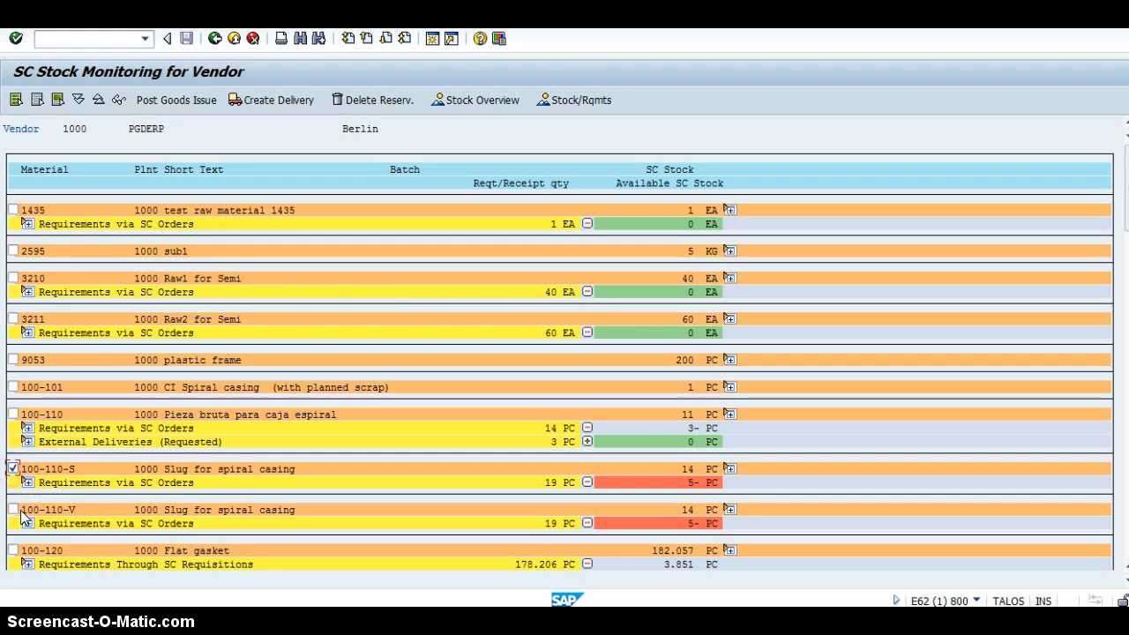
{"action": "left_click", "coordinate": [13, 510]}
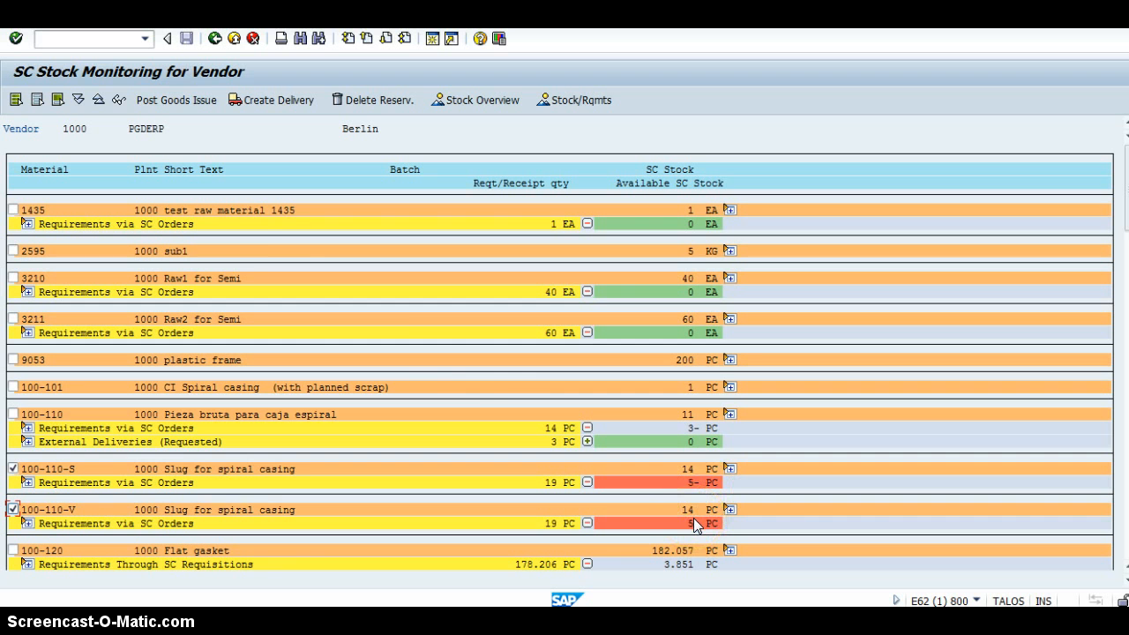
{"action": "left_click", "coordinate": [177, 102]}
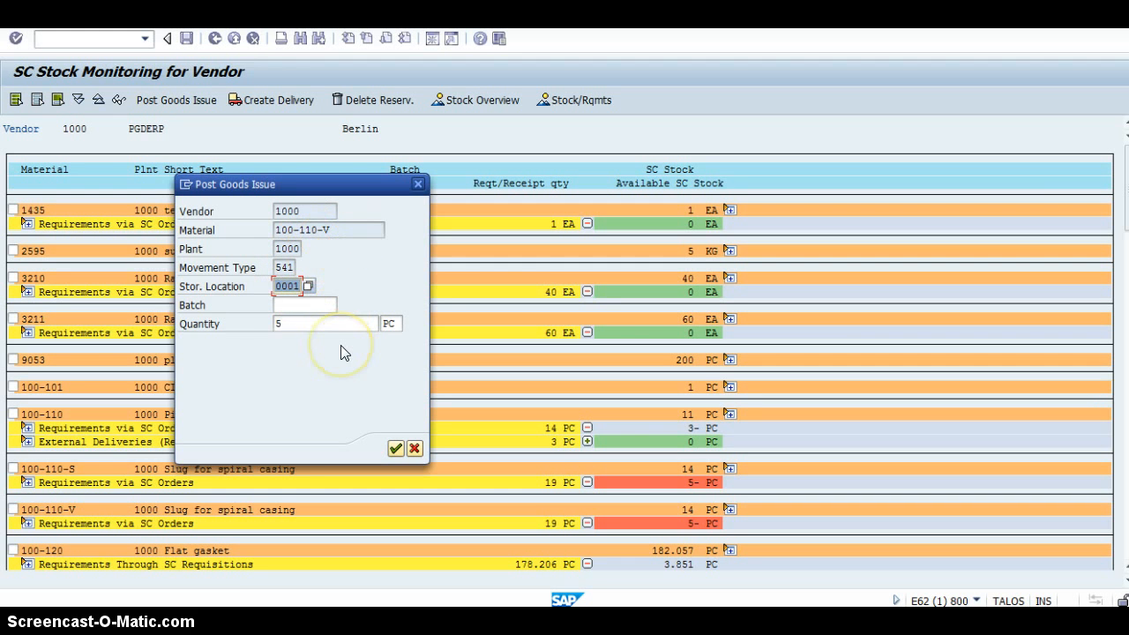
{"action": "key", "text": "Return"}
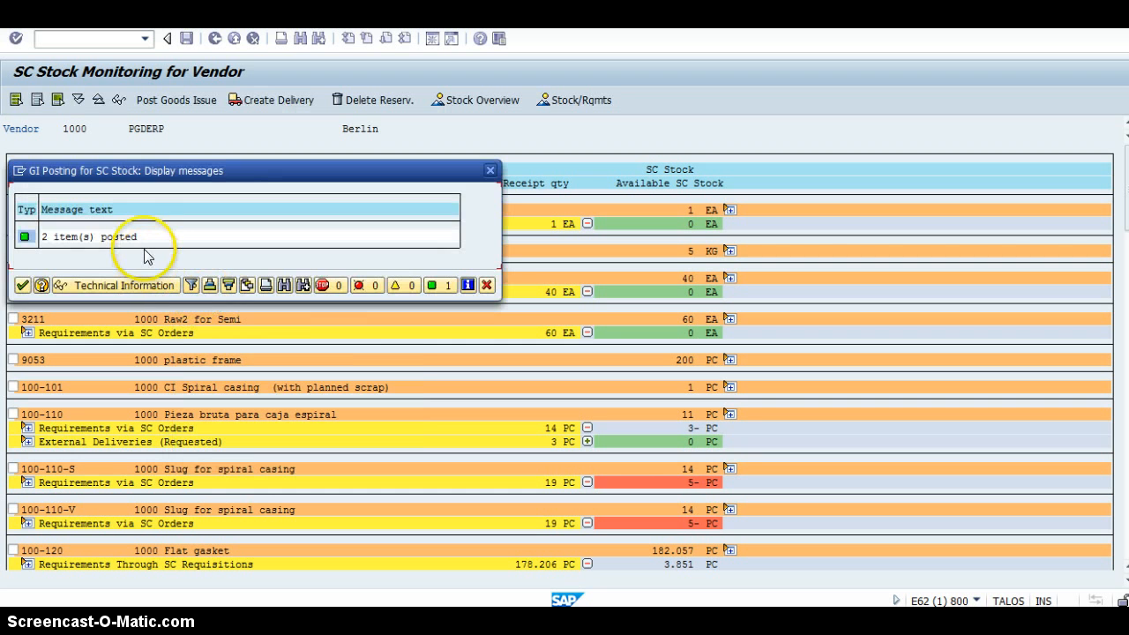
{"action": "key", "text": "Return"}
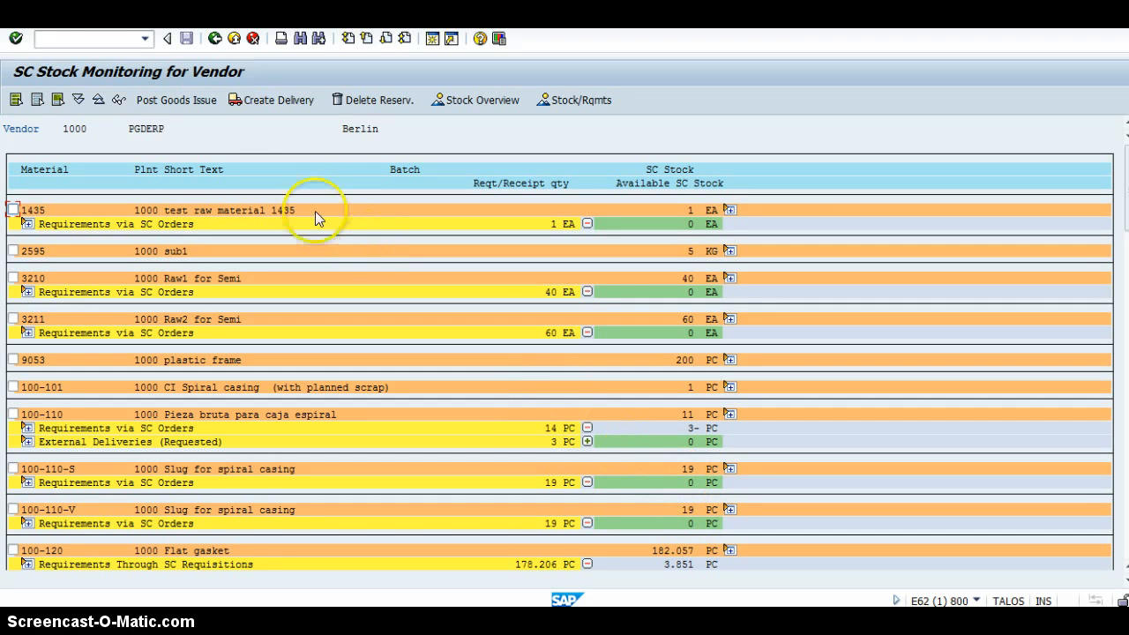
Switch back to the stock overview session and refresh the stock figures of material 100-110-V.
{"action": "left_click", "coordinate": [75, 38]}
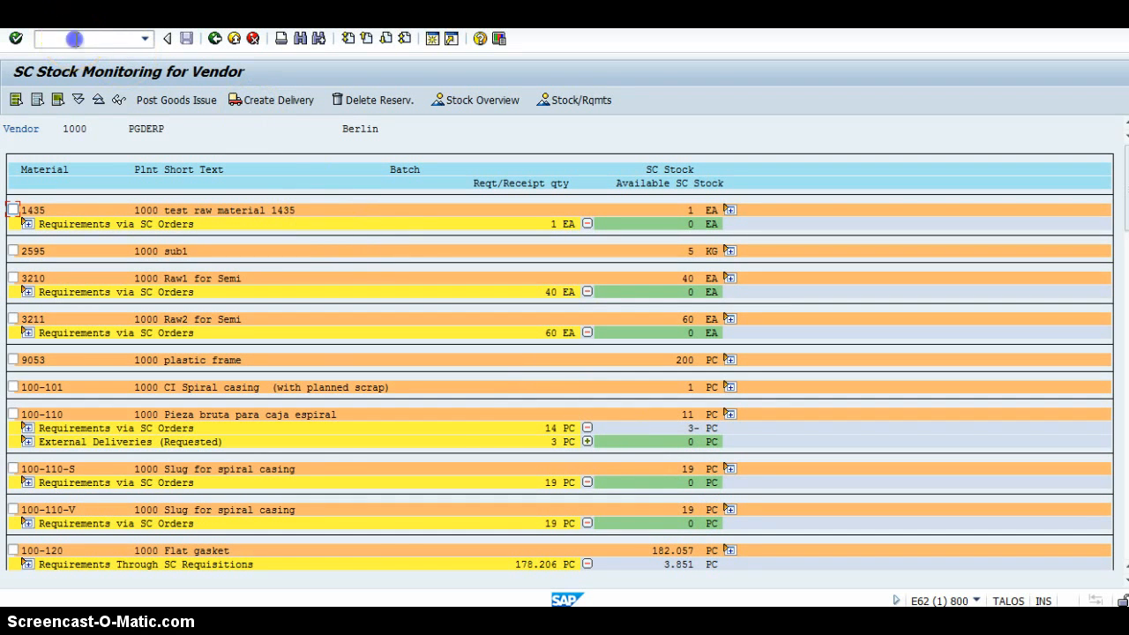
{"action": "mouse_move", "coordinate": [401, 622]}
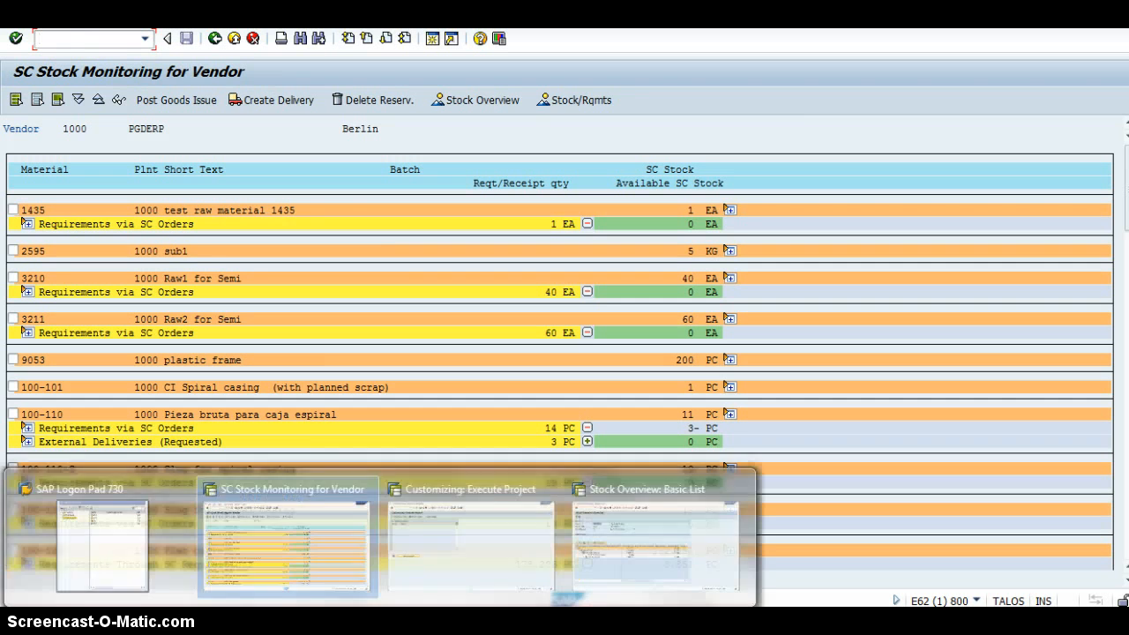
{"action": "left_click", "coordinate": [666, 531]}
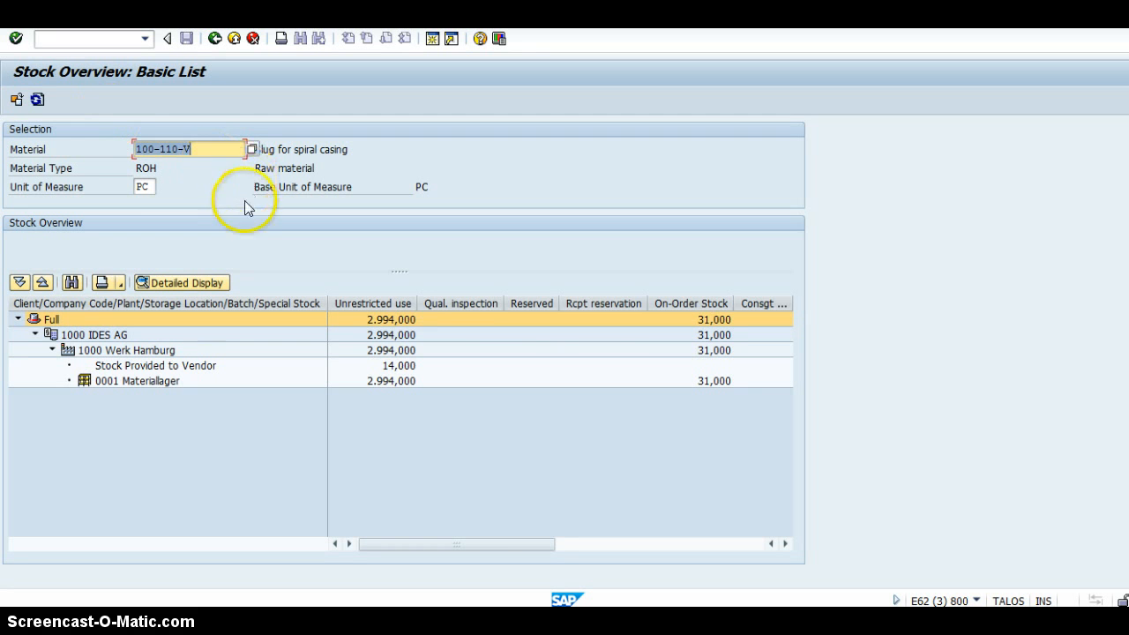
{"action": "left_click", "coordinate": [216, 153]}
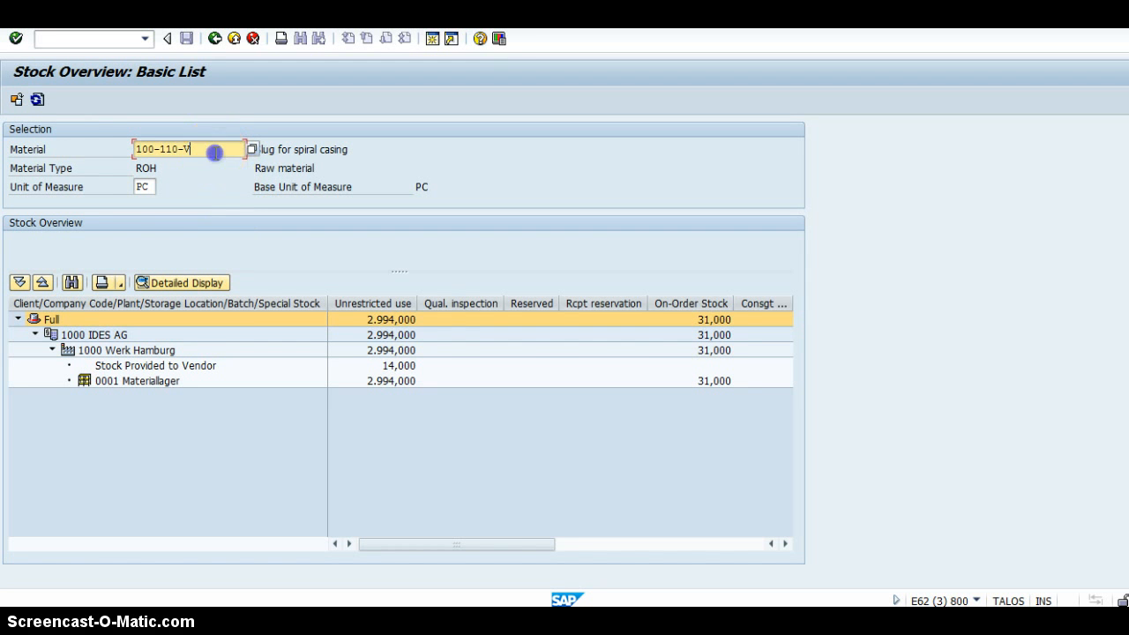
{"action": "left_click", "coordinate": [37, 99]}
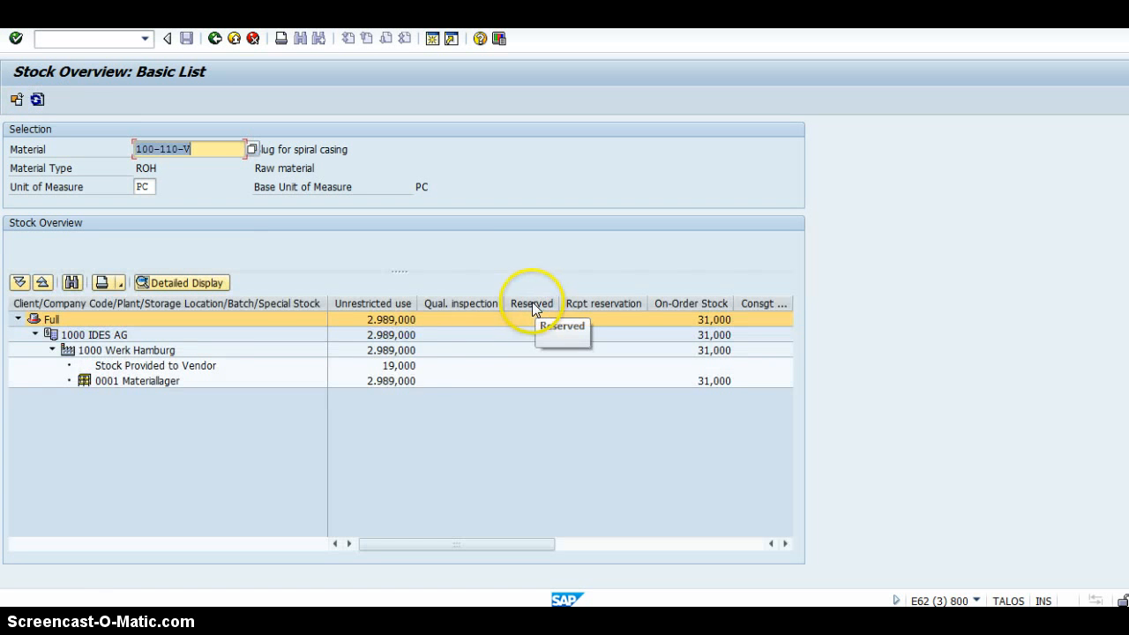
{"action": "left_click", "coordinate": [404, 354]}
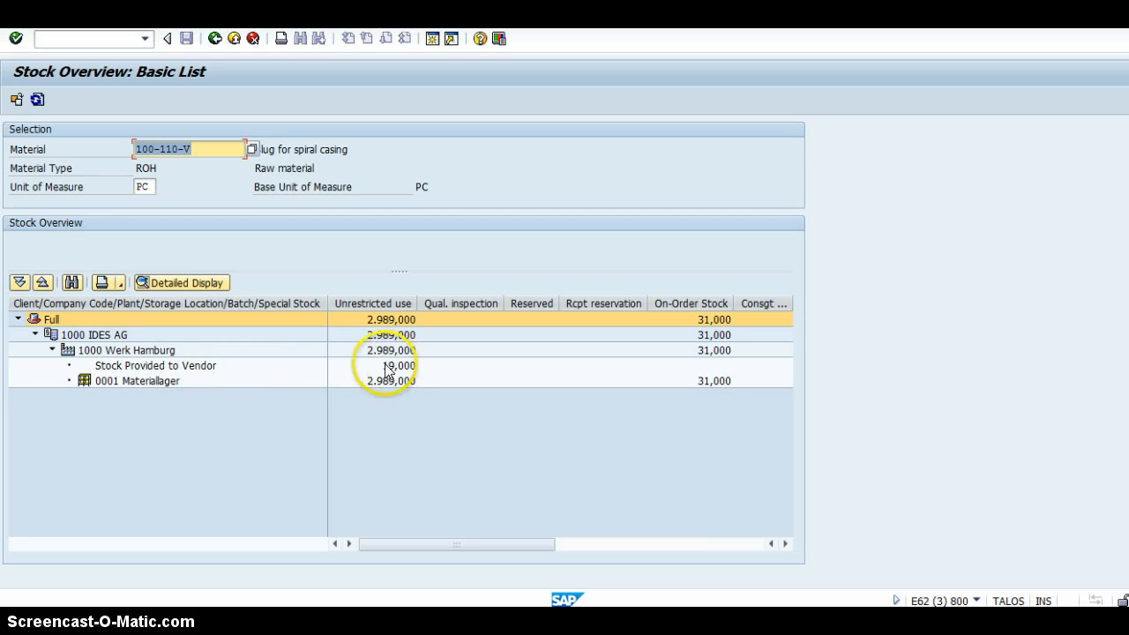
Try to switch the stock overview's basic list directly to material 100-110-S.
{"action": "left_click", "coordinate": [220, 150]}
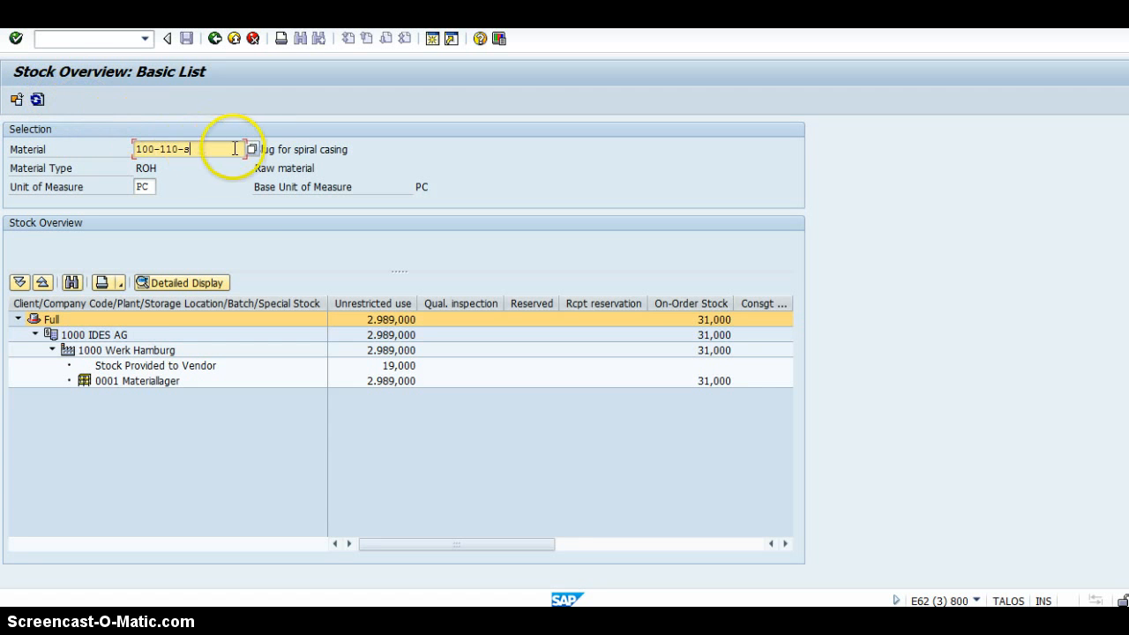
{"action": "key", "text": "Return"}
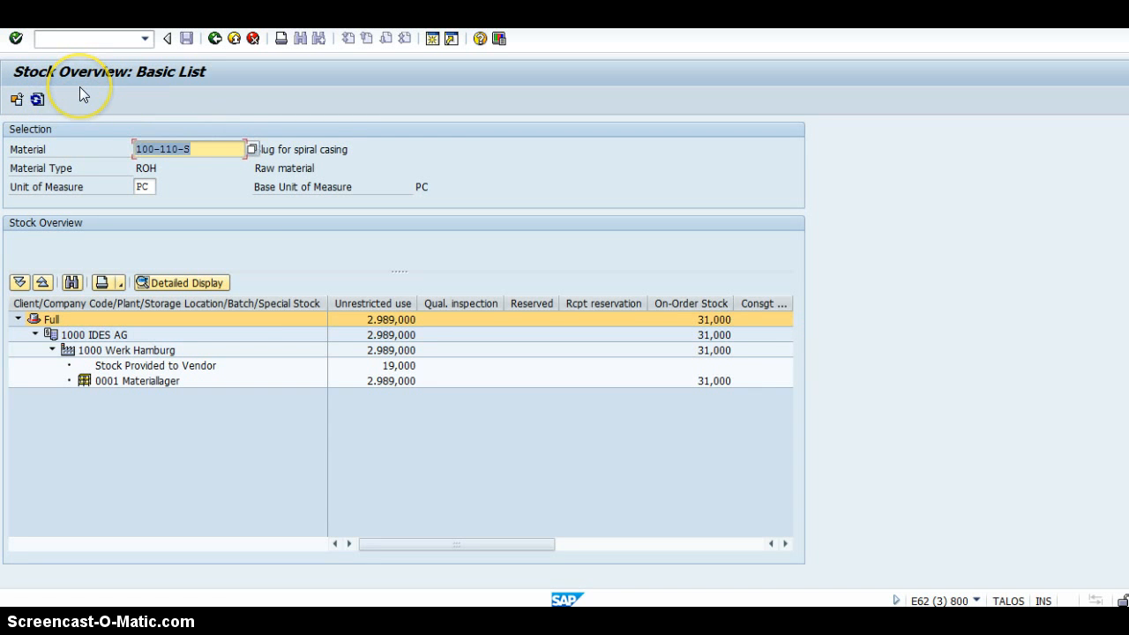
{"action": "left_click", "coordinate": [15, 38]}
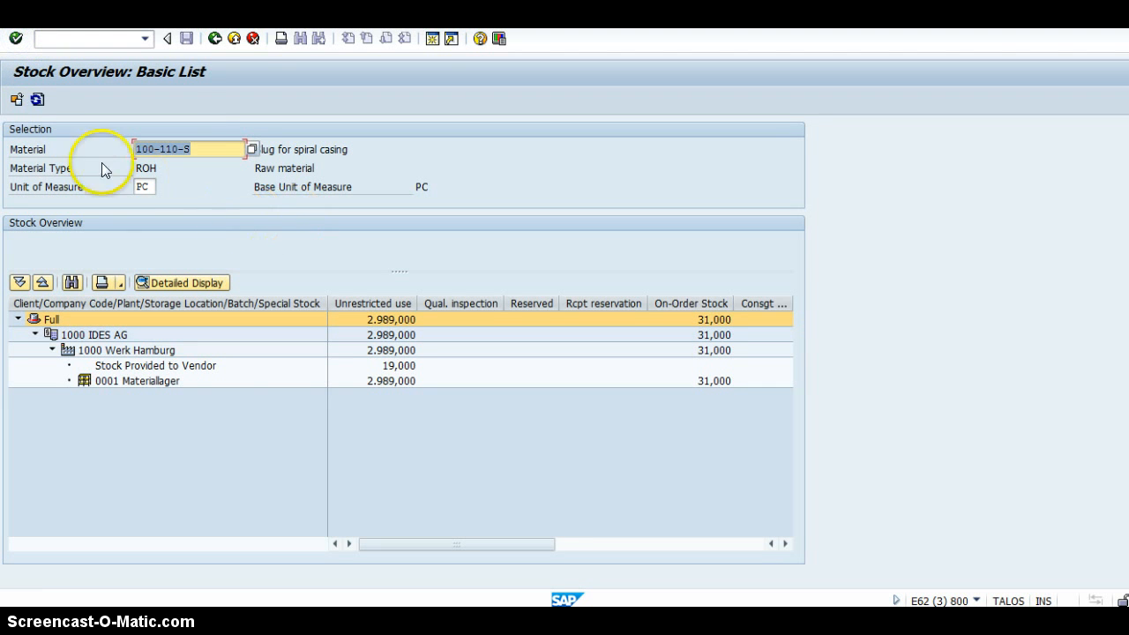
Return to the stock overview selection and display the stock of material 100-110-S for plant 1000, storage location 0001.
{"action": "left_click", "coordinate": [215, 39]}
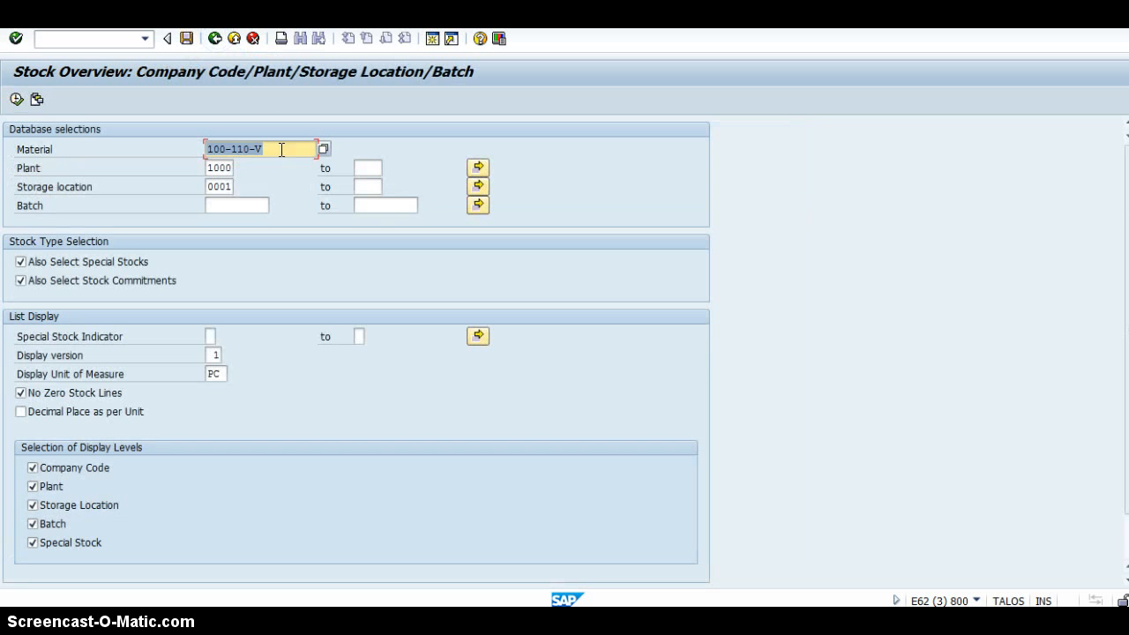
{"action": "key", "text": "BackSpace"}
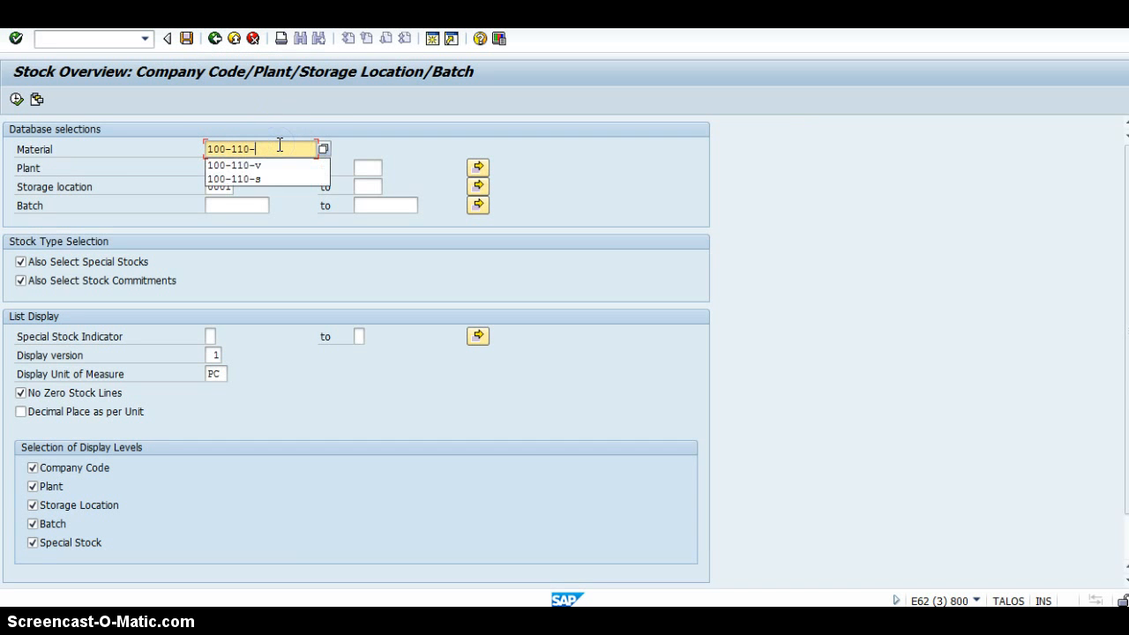
{"action": "type", "text": "a"}
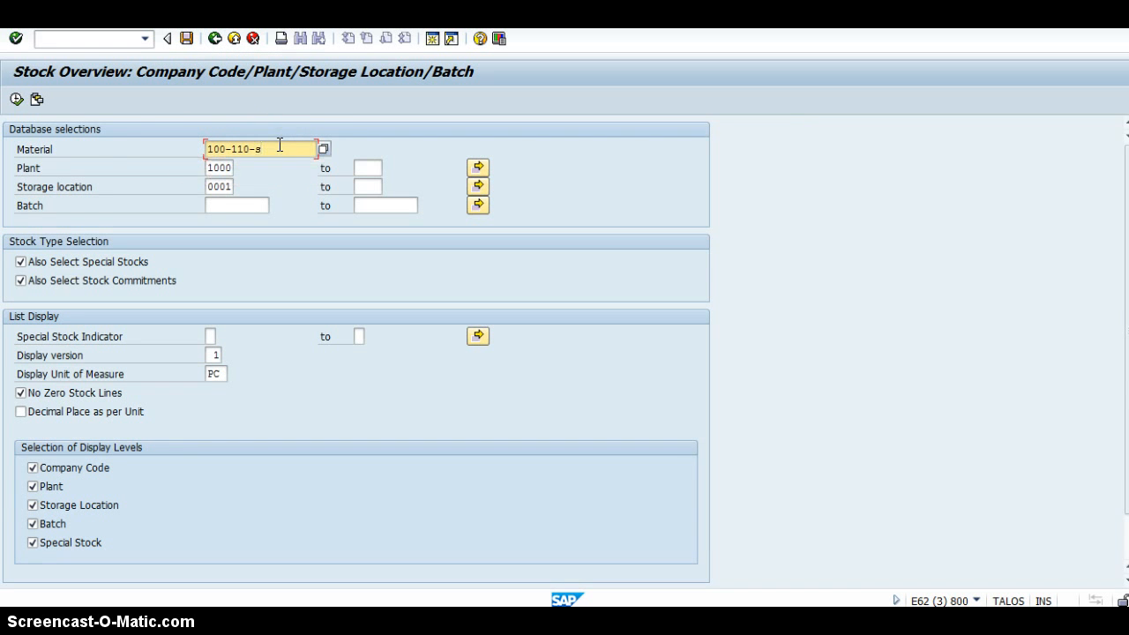
{"action": "left_click", "coordinate": [15, 99]}
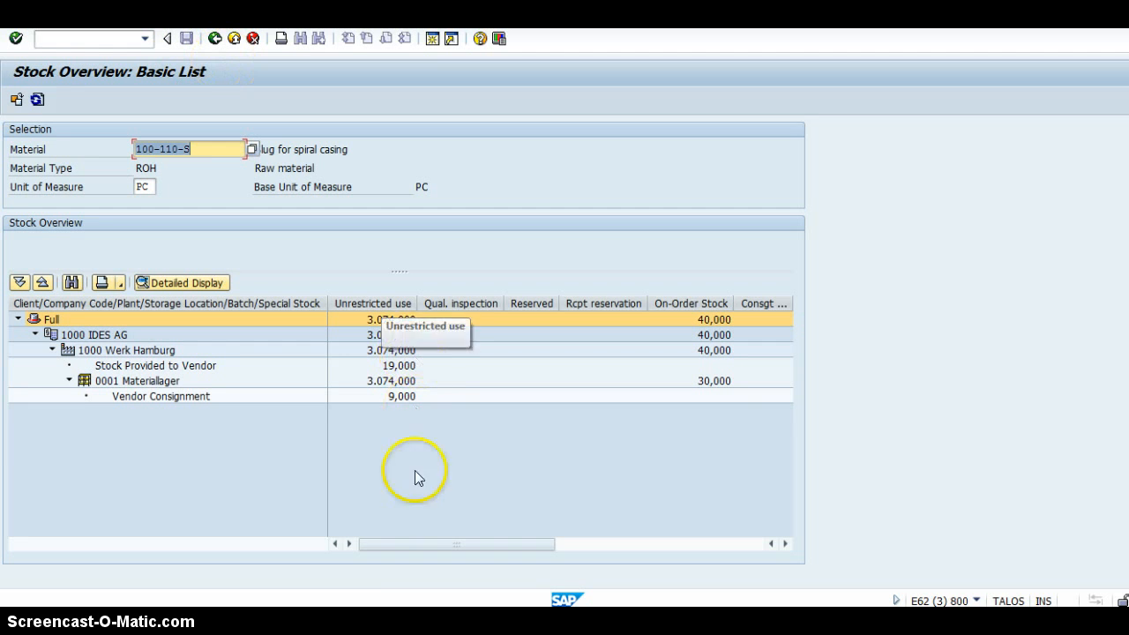
Switch to the SC stock monitoring session, start goods movement transaction MIGO and load the subcontracting purchase order for goods receipt.
{"action": "mouse_move", "coordinate": [385, 622]}
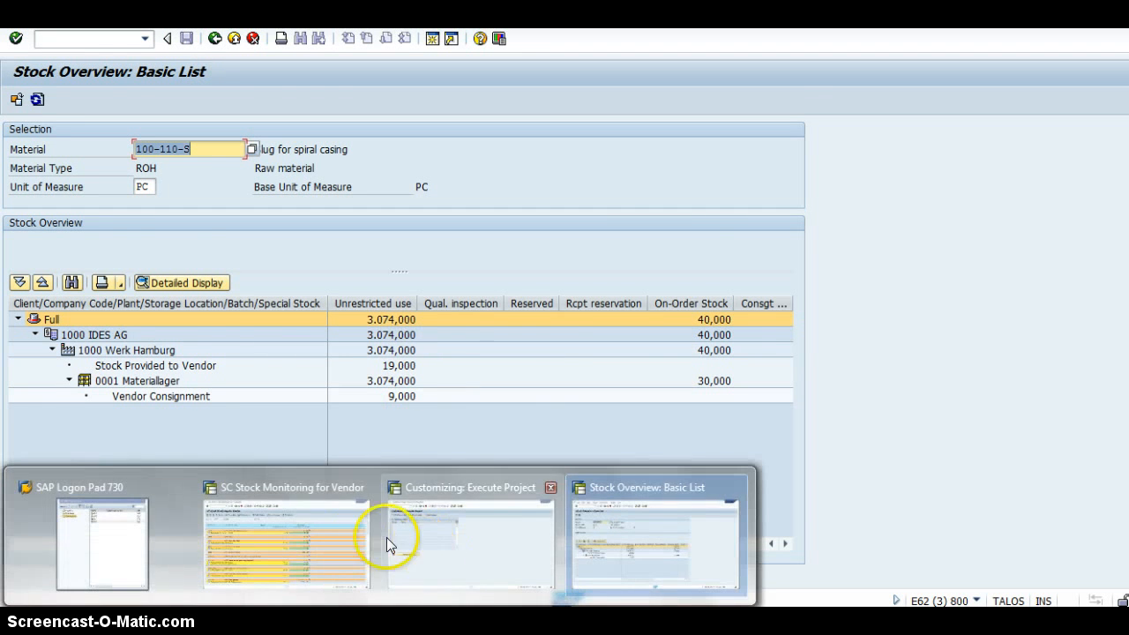
{"action": "left_click", "coordinate": [104, 39]}
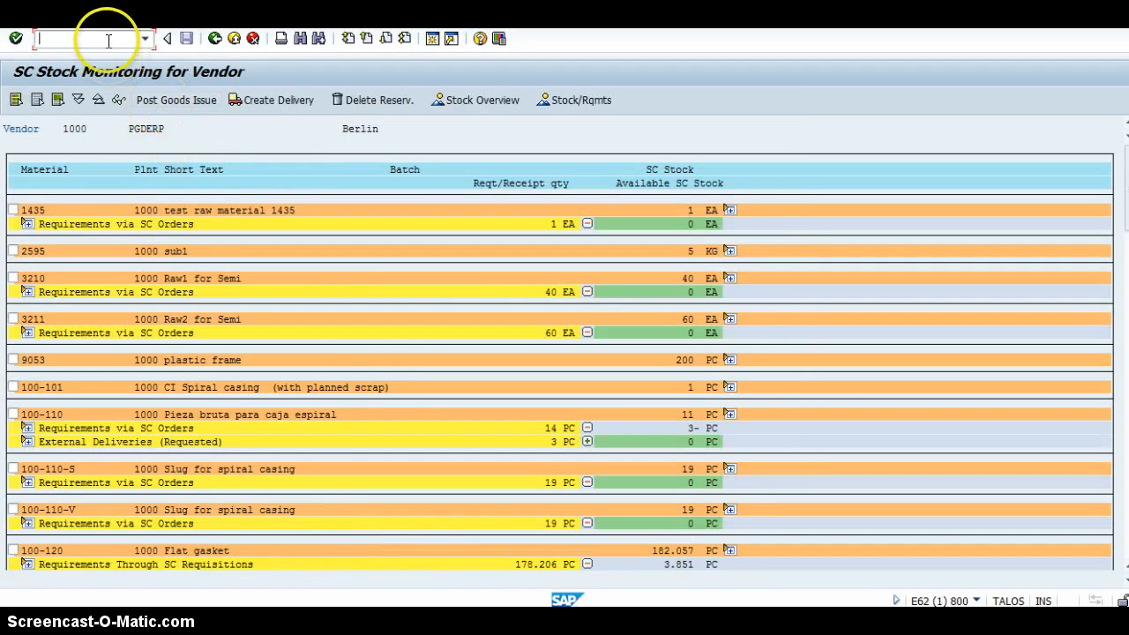
{"action": "type", "text": "/n"}
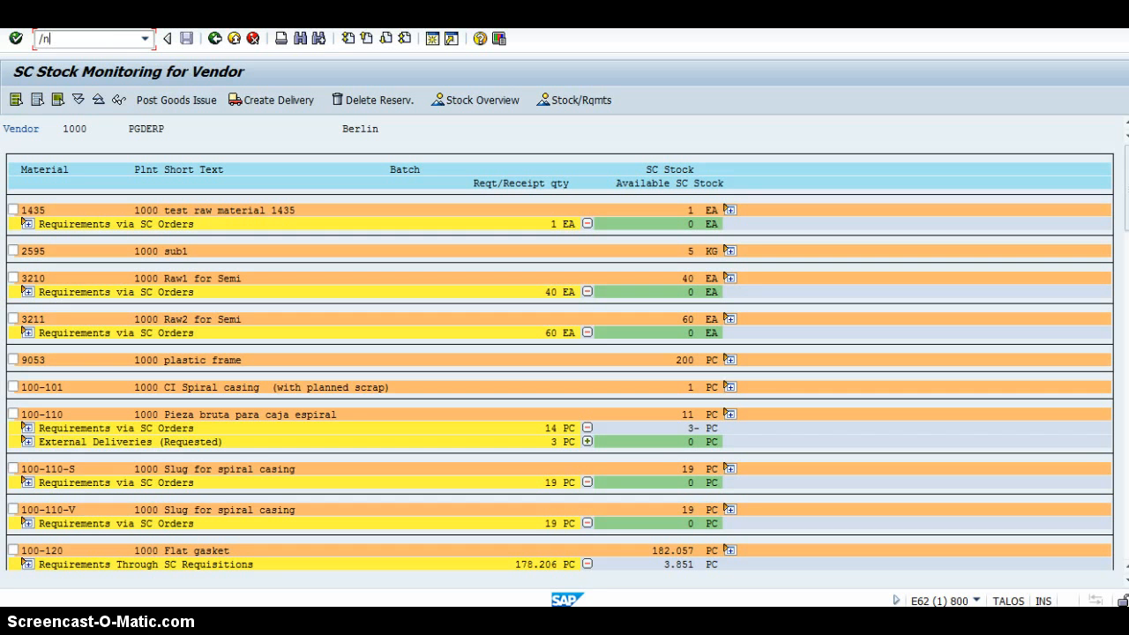
{"action": "type", "text": "migo"}
{"action": "key", "text": "Return"}
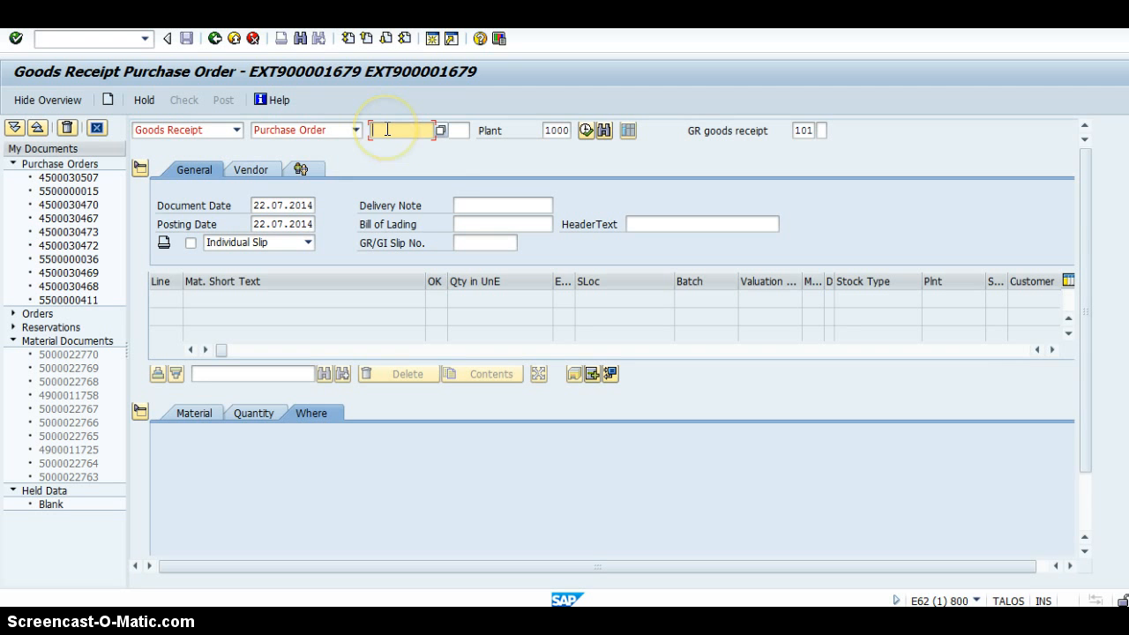
{"action": "key", "text": "ctrl+v"}
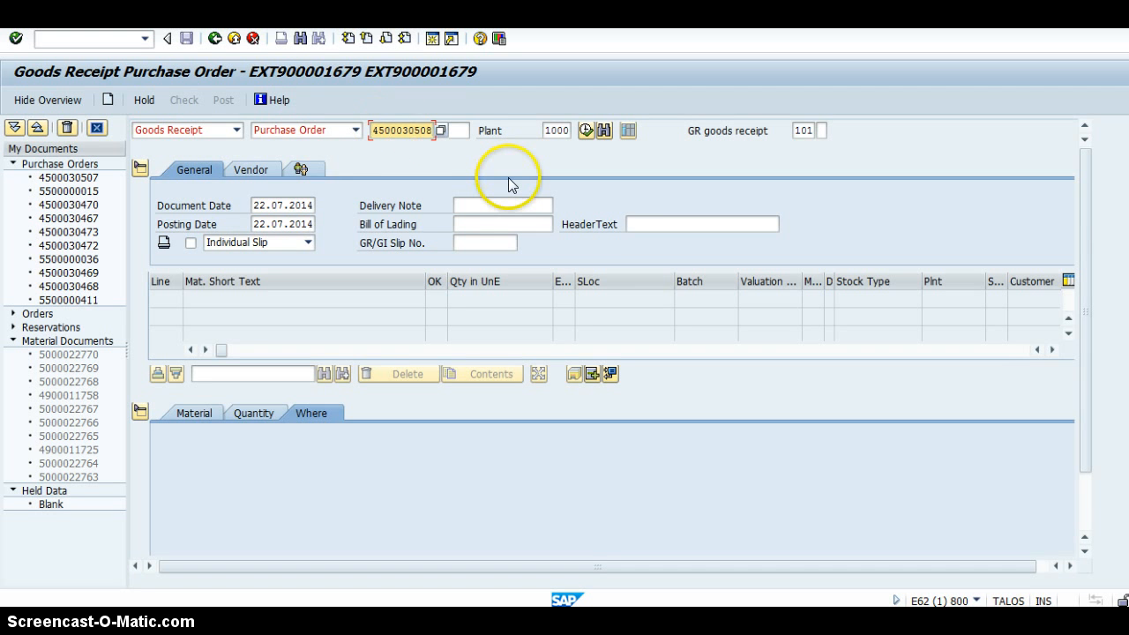
{"action": "key", "text": "Return"}
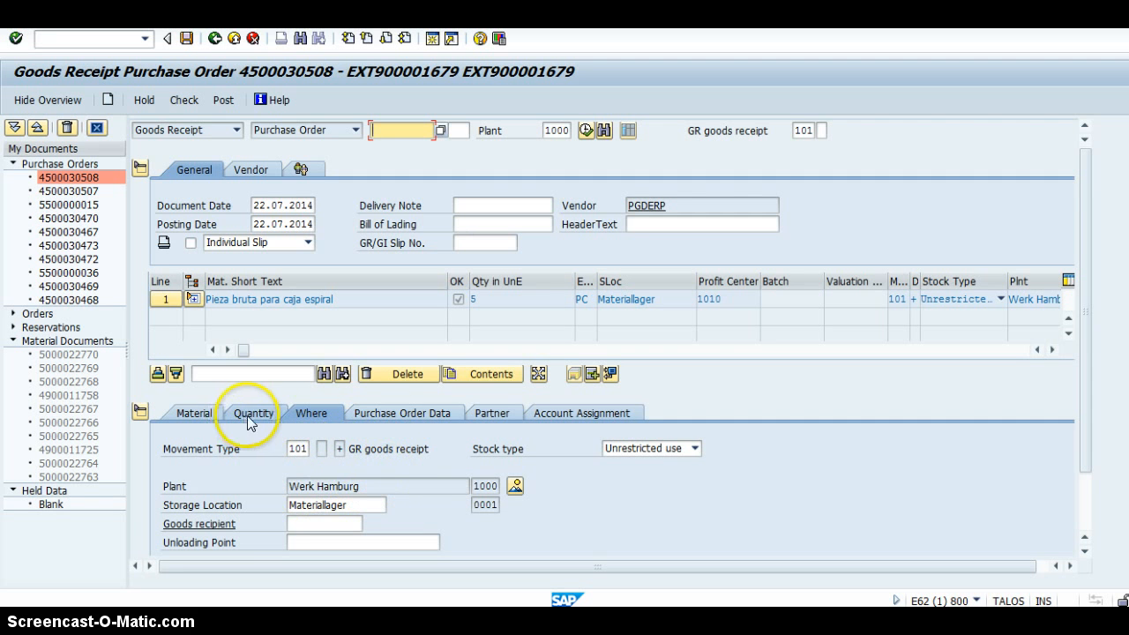
Review the item's purchase order data, check the goods receipt document and post it.
{"action": "left_click", "coordinate": [403, 411]}
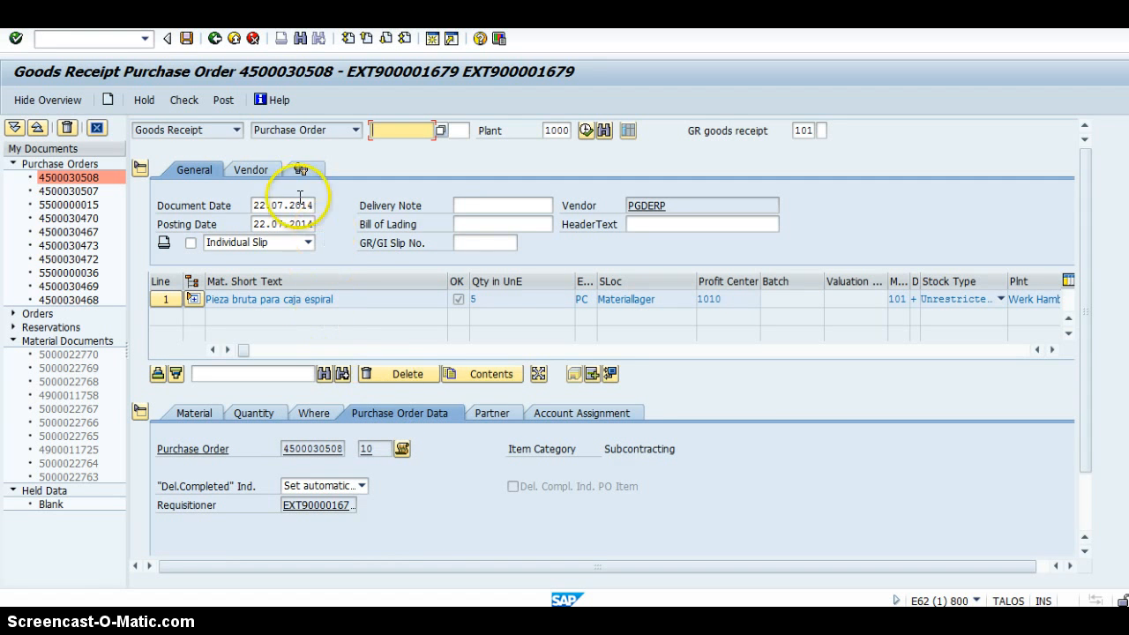
{"action": "left_click", "coordinate": [184, 100]}
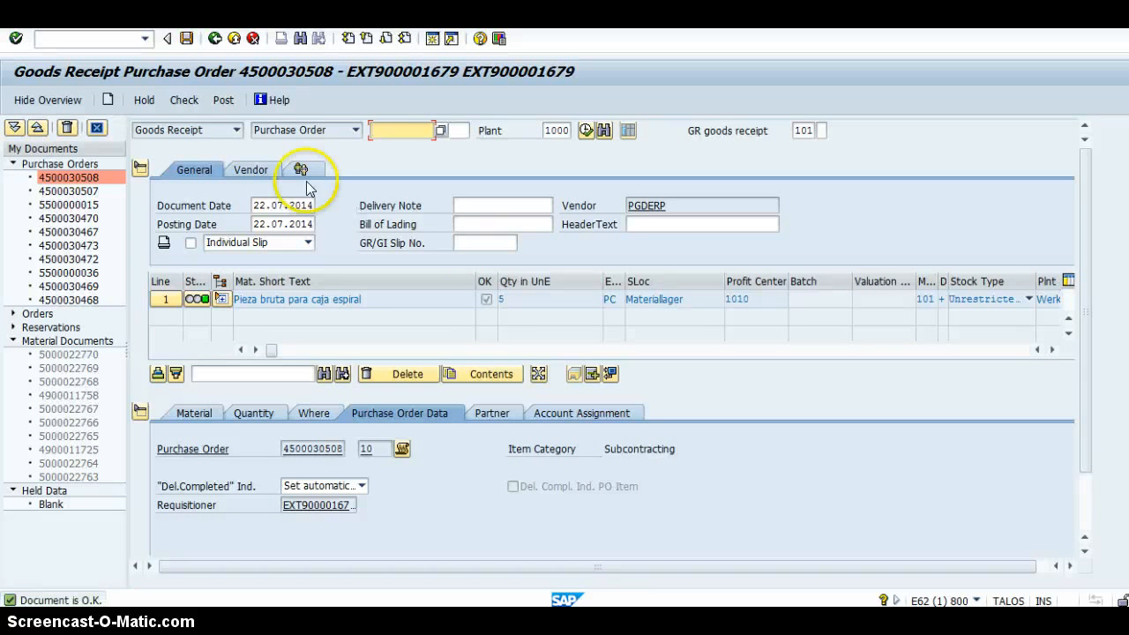
{"action": "left_click", "coordinate": [222, 103]}
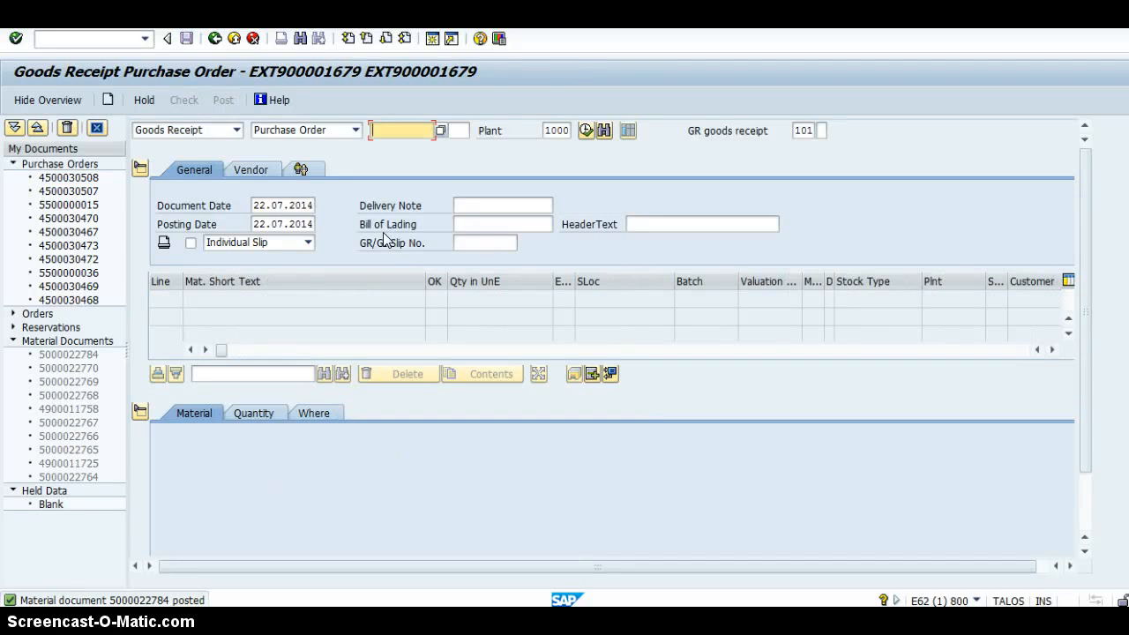
{"action": "left_click", "coordinate": [361, 240]}
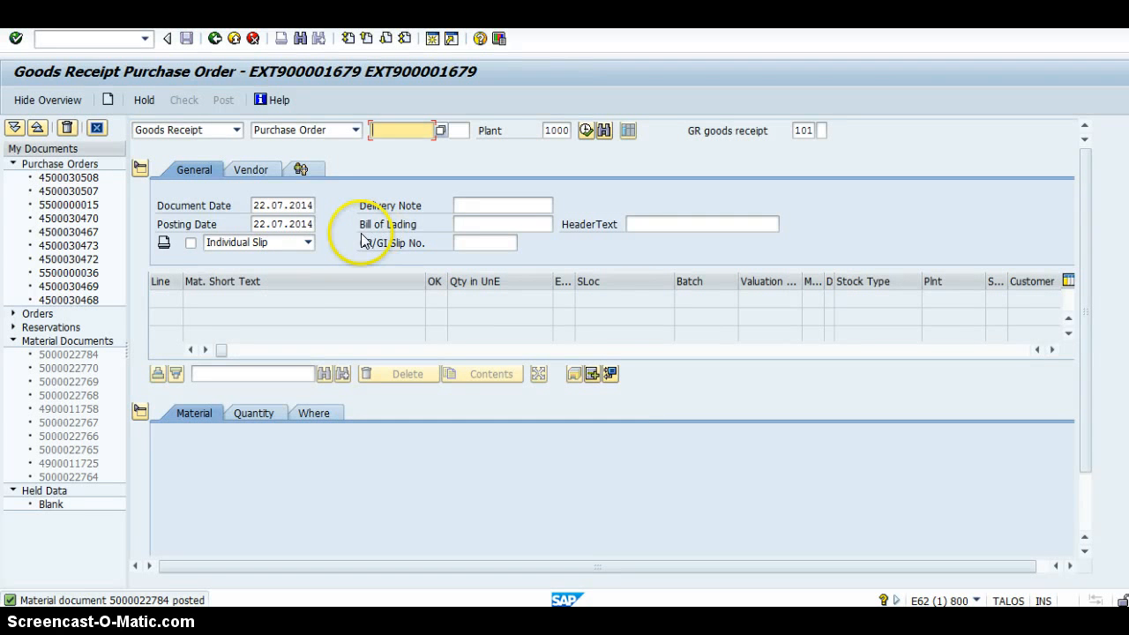
Leave the goods receipt transaction and start incoming invoice entry (MIRO).
{"action": "left_click", "coordinate": [110, 39]}
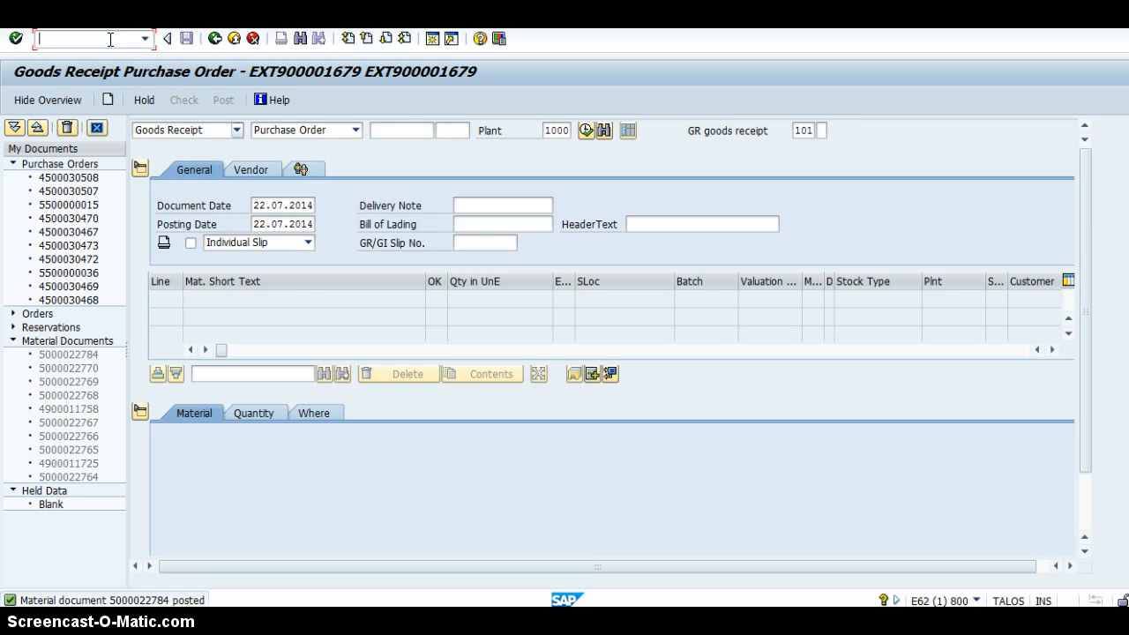
{"action": "type", "text": "/nmiro"}
{"action": "key", "text": "Return"}
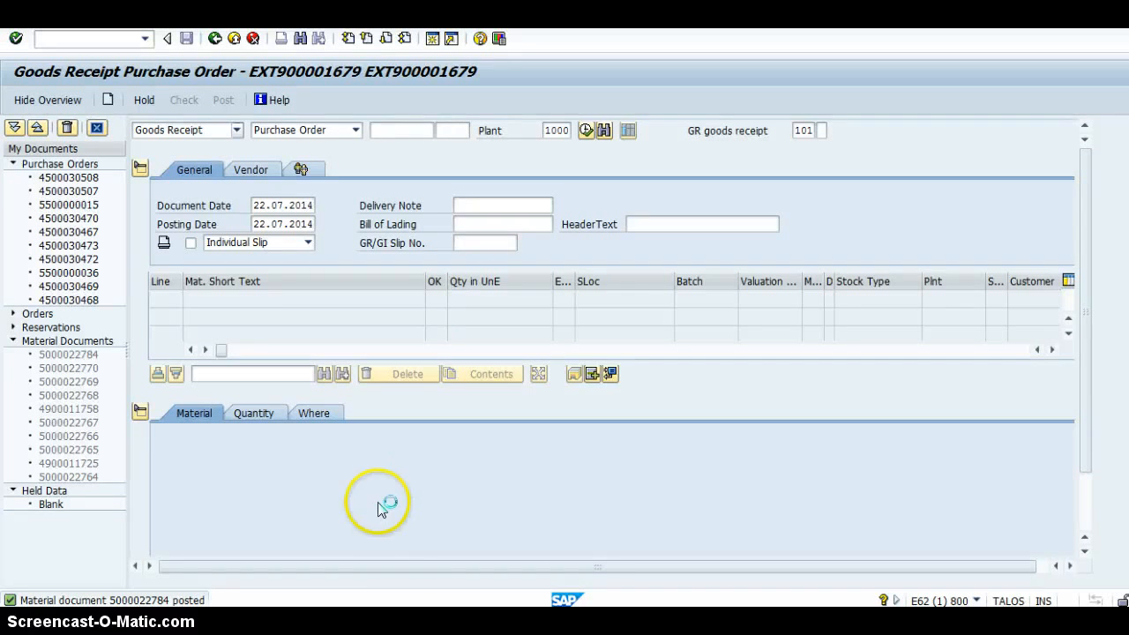
Switch to the stock overview session and display the stock of material 100-110 for plant 1000, storage location 0001.
{"action": "mouse_move", "coordinate": [448, 609]}
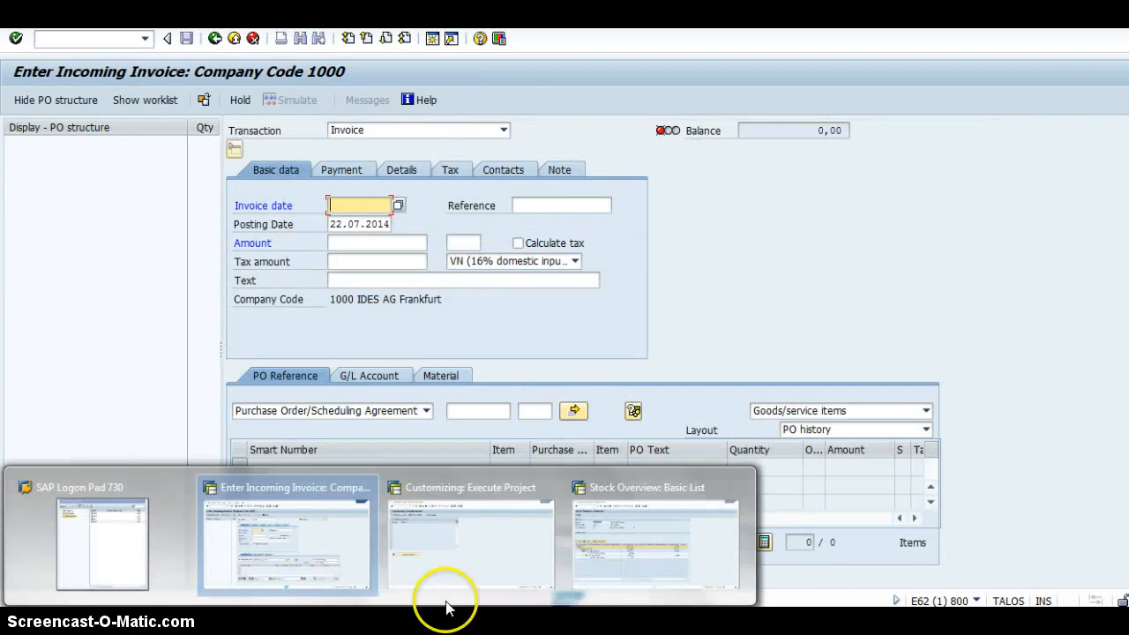
{"action": "left_click", "coordinate": [647, 534]}
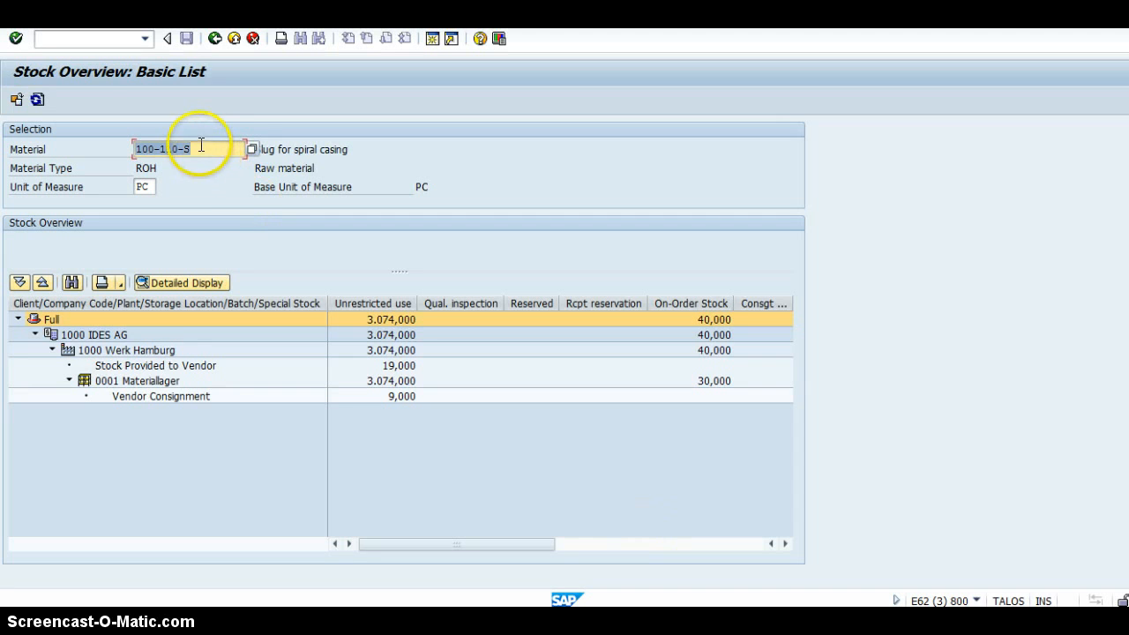
{"action": "left_click", "coordinate": [215, 41]}
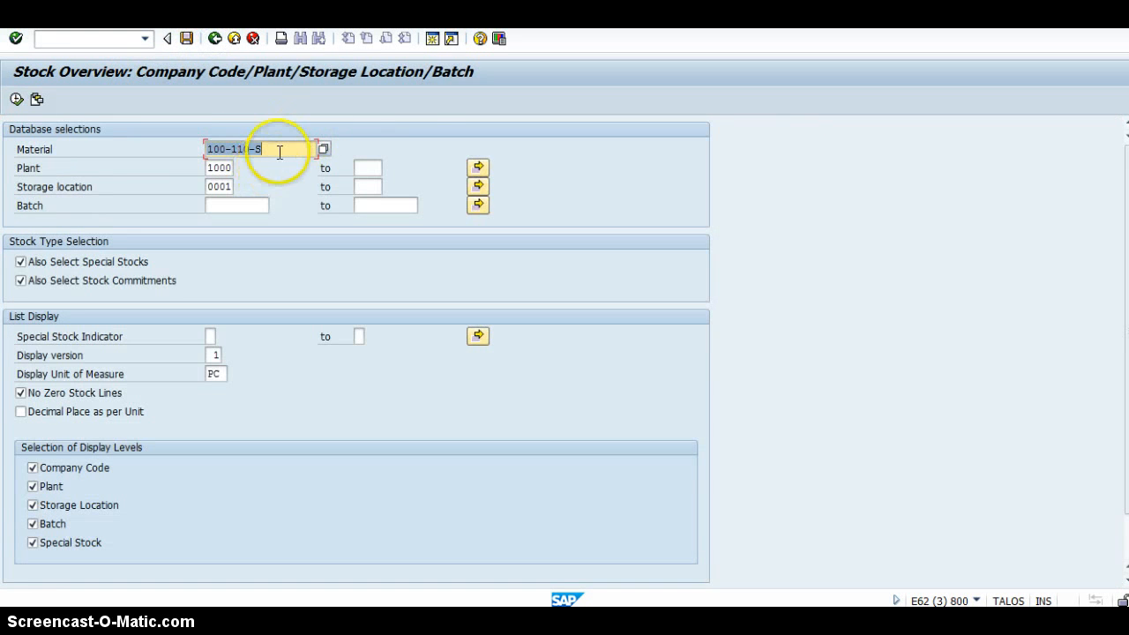
{"action": "left_click", "coordinate": [278, 150]}
{"action": "key", "text": "BackSpace"}
{"action": "key", "text": "BackSpace"}
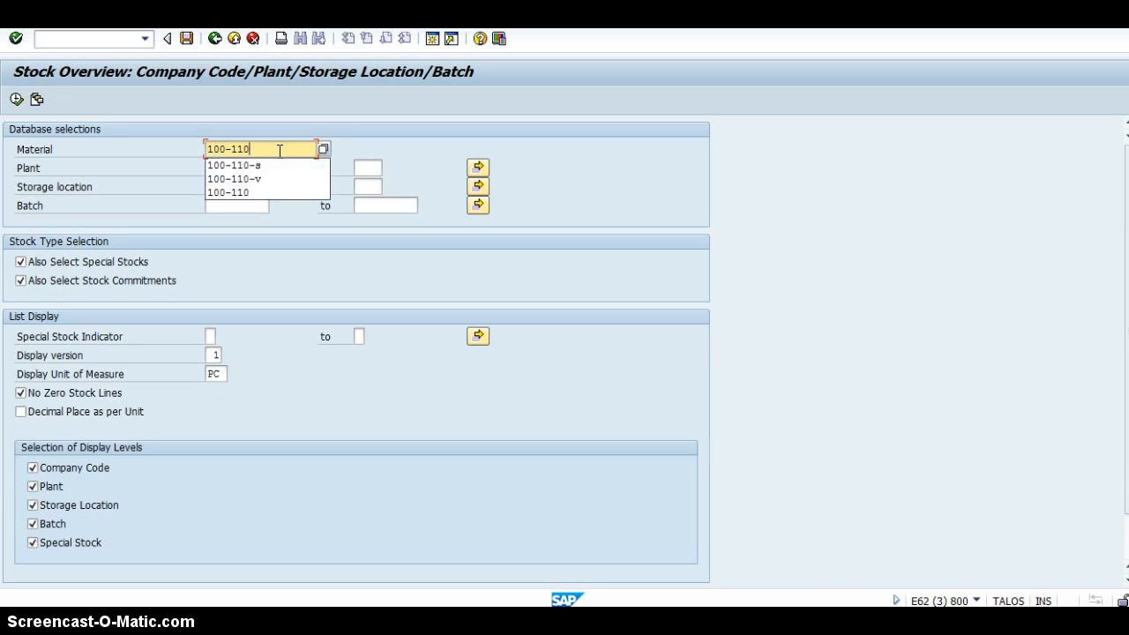
{"action": "left_click", "coordinate": [321, 276]}
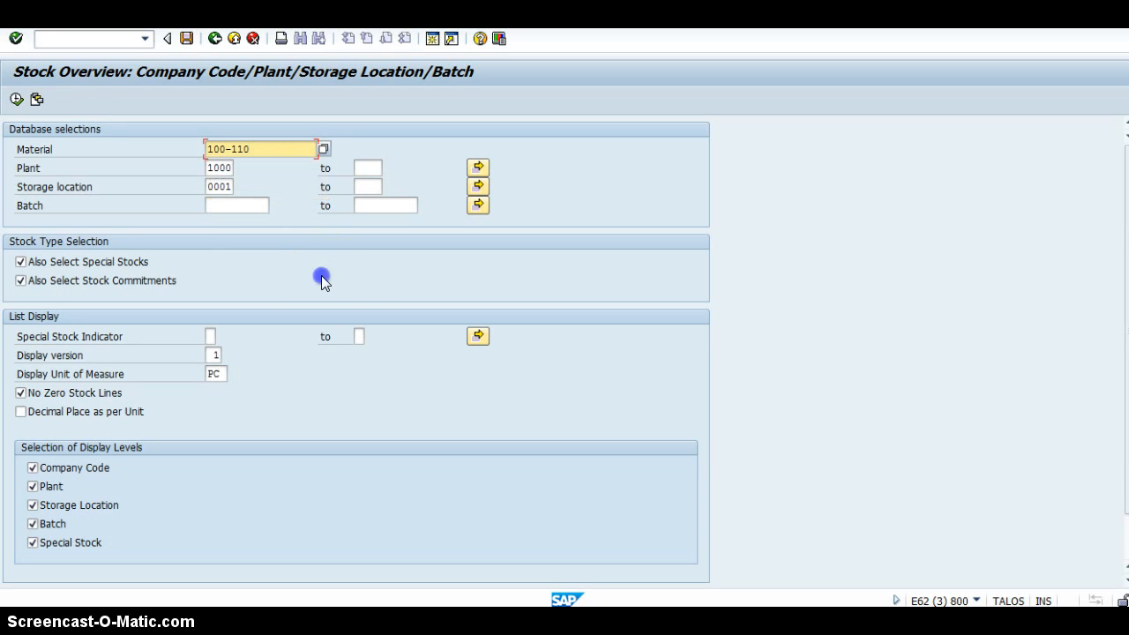
{"action": "left_click", "coordinate": [16, 99]}
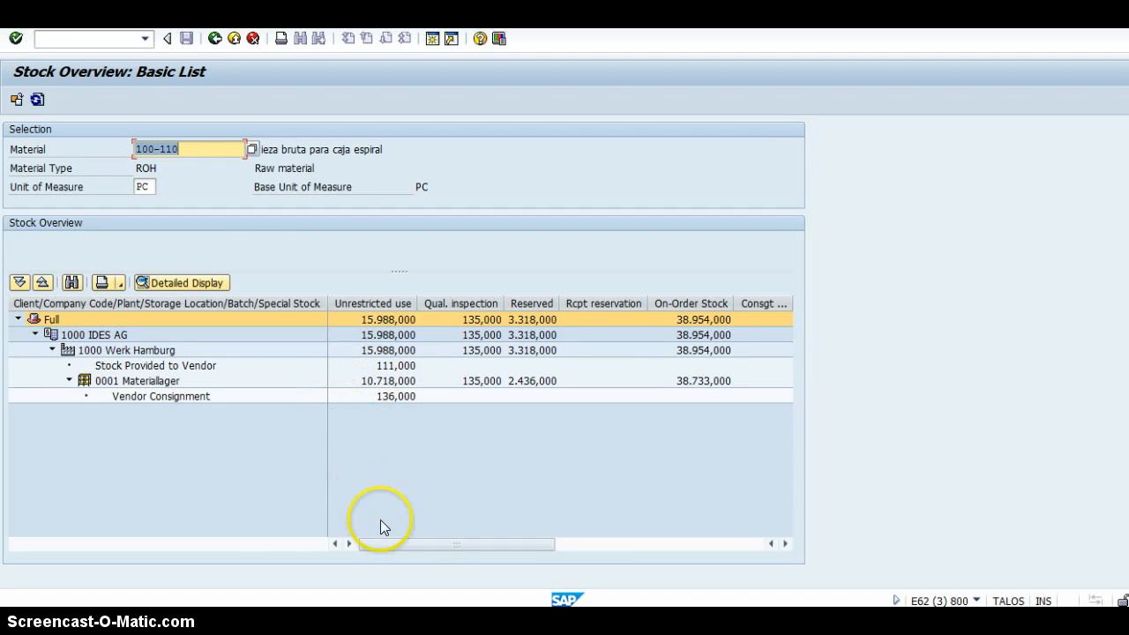
Switch back to the incoming invoice session, reference the subcontracting purchase order and set the invoice date to 22.07.2014.
{"action": "mouse_move", "coordinate": [380, 621]}
{"action": "left_click", "coordinate": [295, 522]}
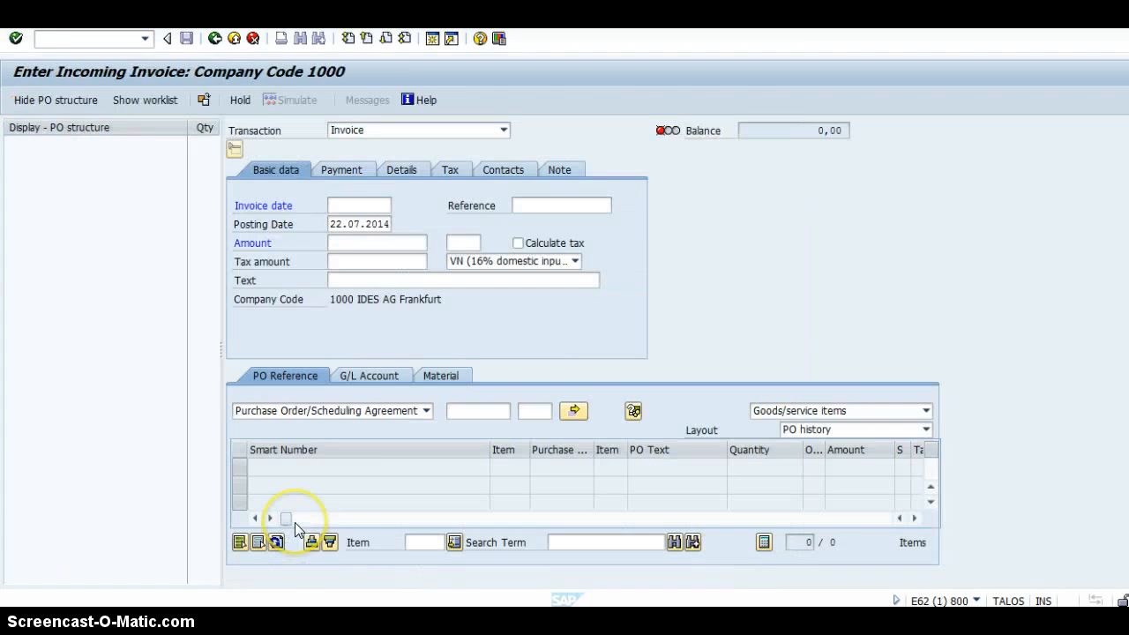
{"action": "left_click", "coordinate": [476, 412]}
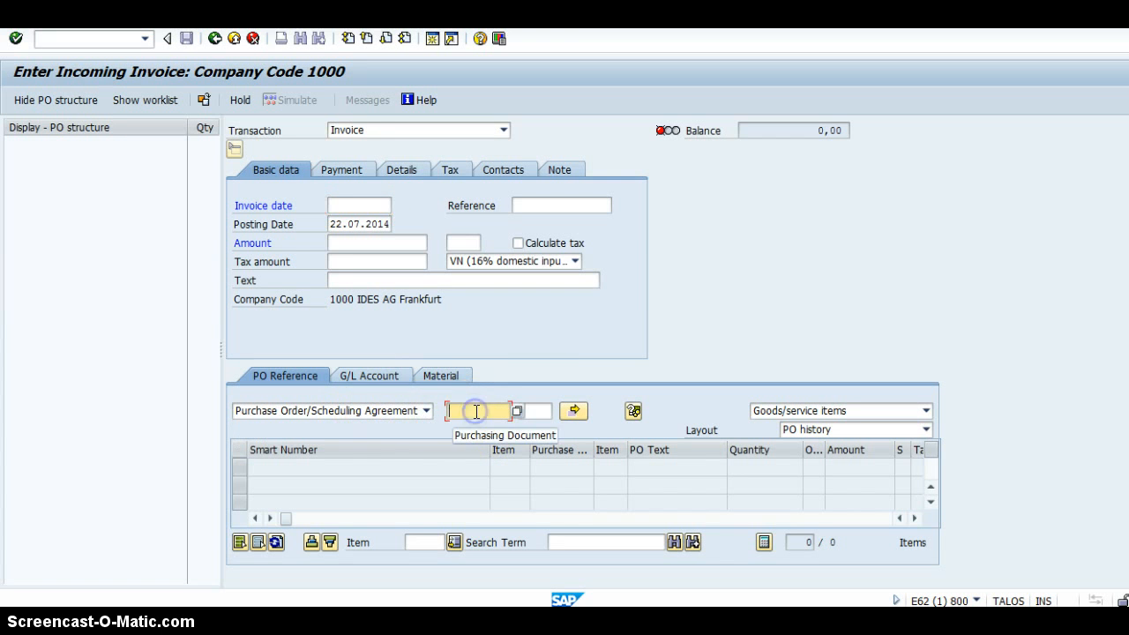
{"action": "key", "text": "ctrl+v"}
{"action": "key", "text": "Return"}
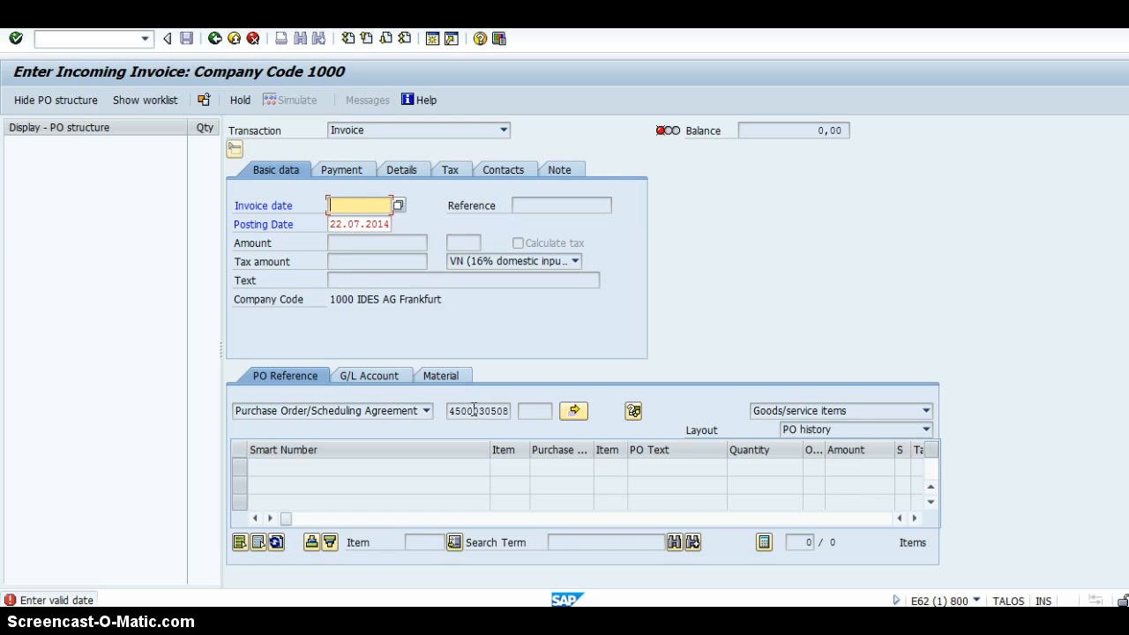
{"action": "left_click", "coordinate": [399, 204]}
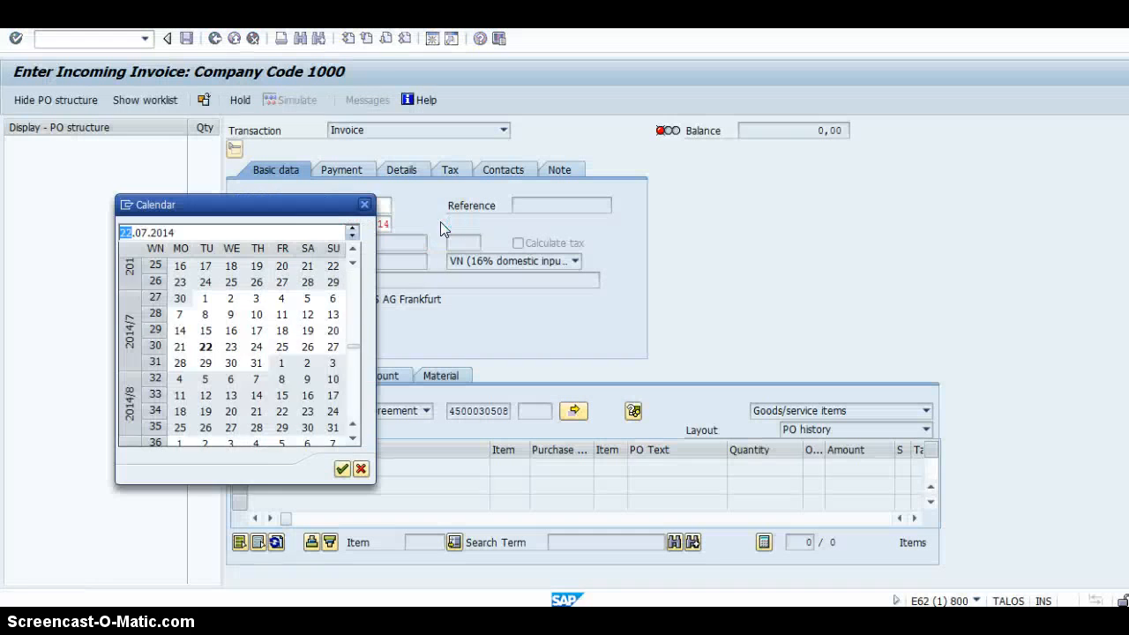
{"action": "left_click", "coordinate": [205, 347]}
{"action": "left_click", "coordinate": [204, 347]}
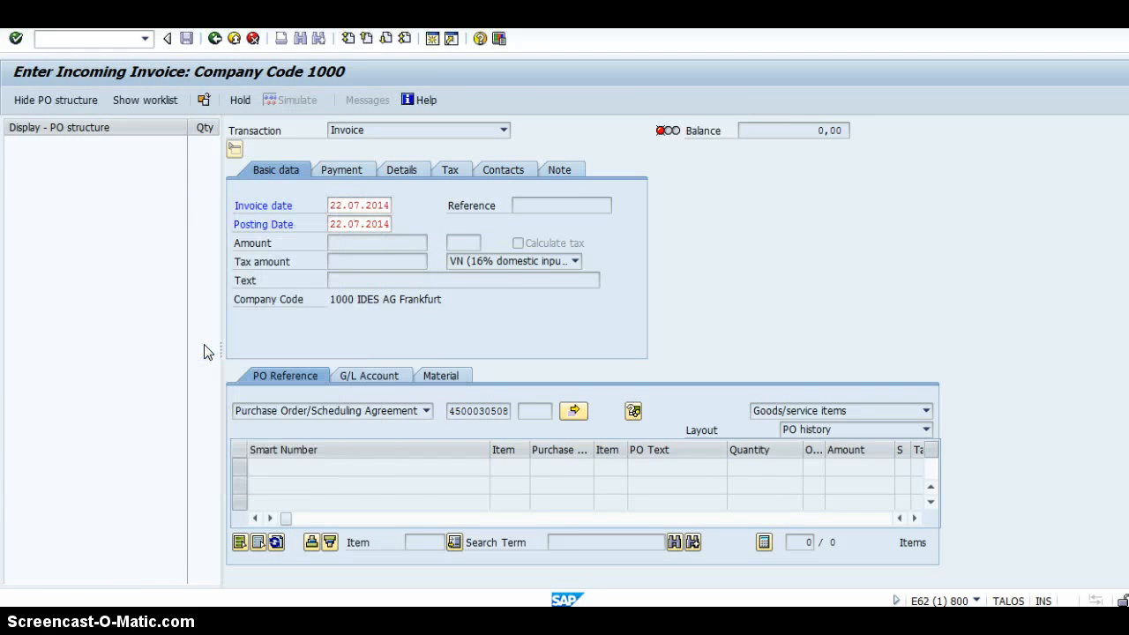
{"action": "key", "text": "Return"}
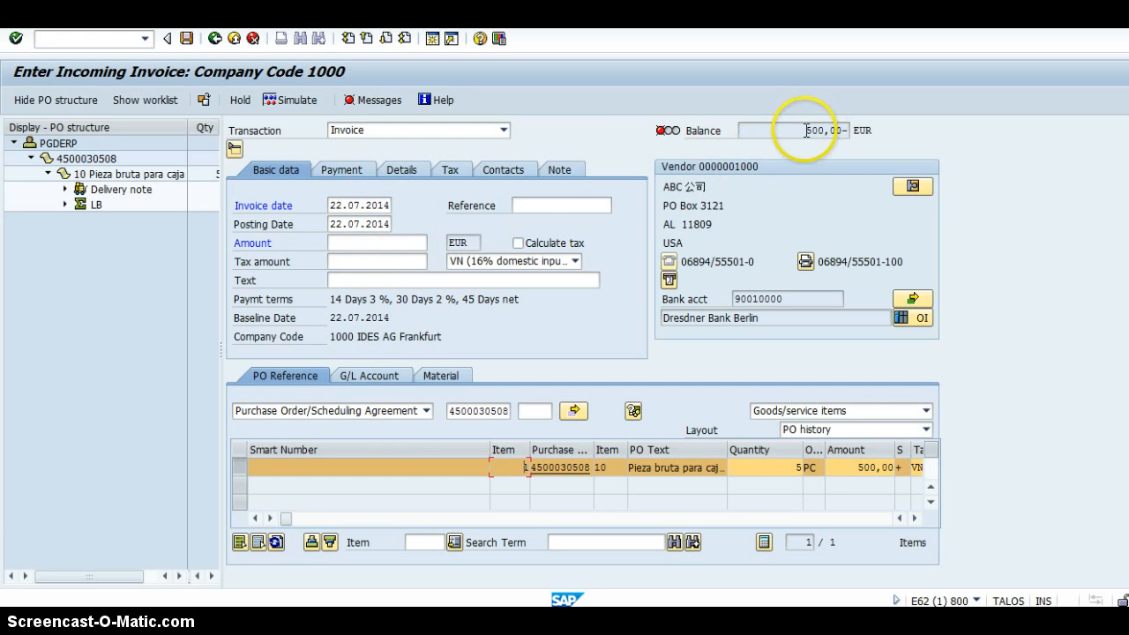
Set the invoice amount to 500 EUR, run the document simulation and close the resulting messages.
{"action": "left_click", "coordinate": [403, 244]}
{"action": "type", "text": "500"}
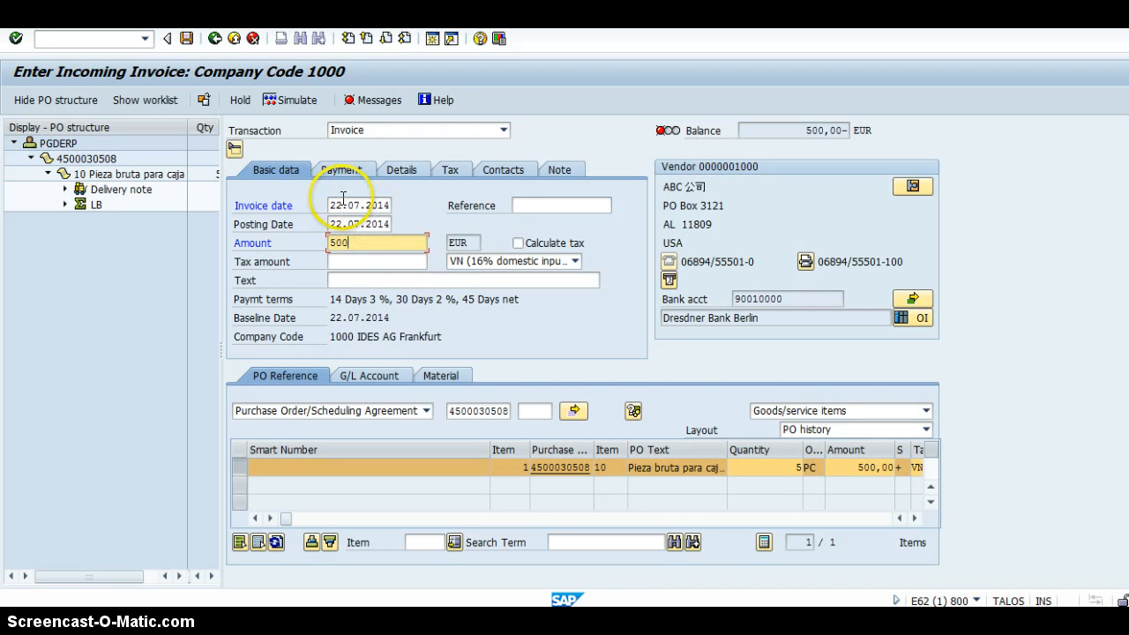
{"action": "left_click", "coordinate": [294, 103]}
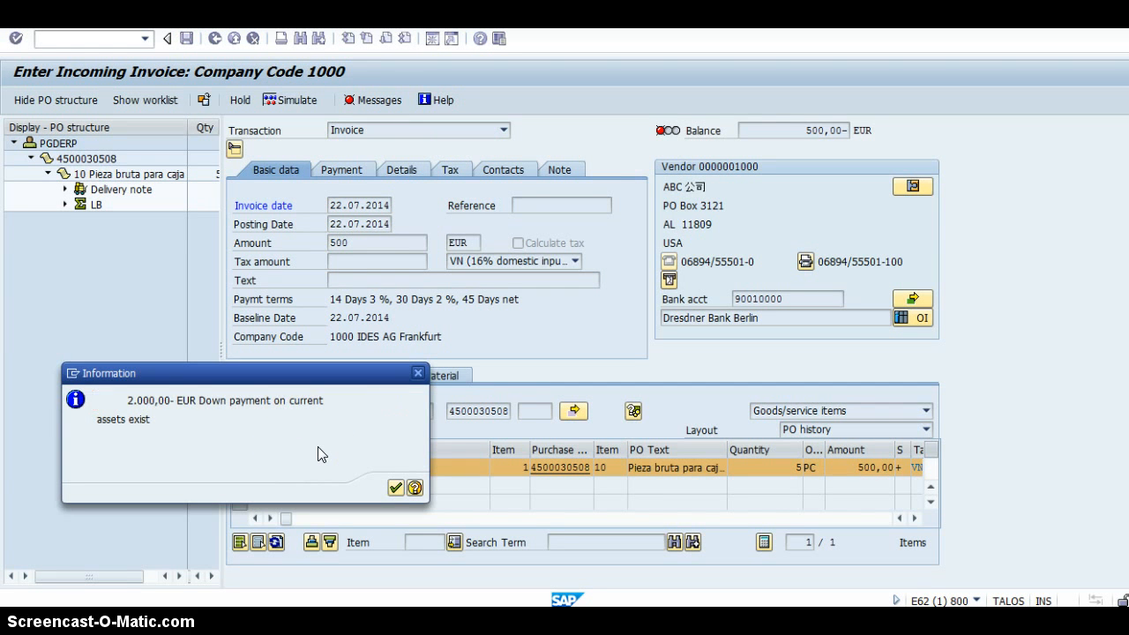
{"action": "key", "text": "Return"}
{"action": "left_click", "coordinate": [533, 263]}
{"action": "left_click", "coordinate": [728, 168]}
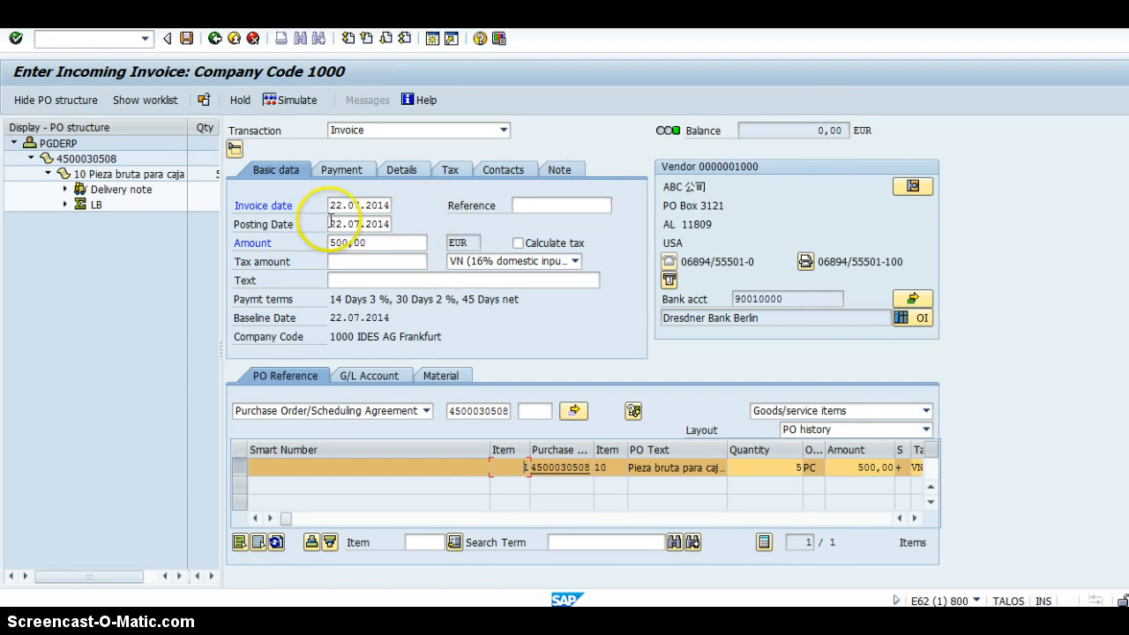
Simulate the invoice document, accept the tax data check and close the simulation after reviewing its account postings.
{"action": "left_click", "coordinate": [289, 107]}
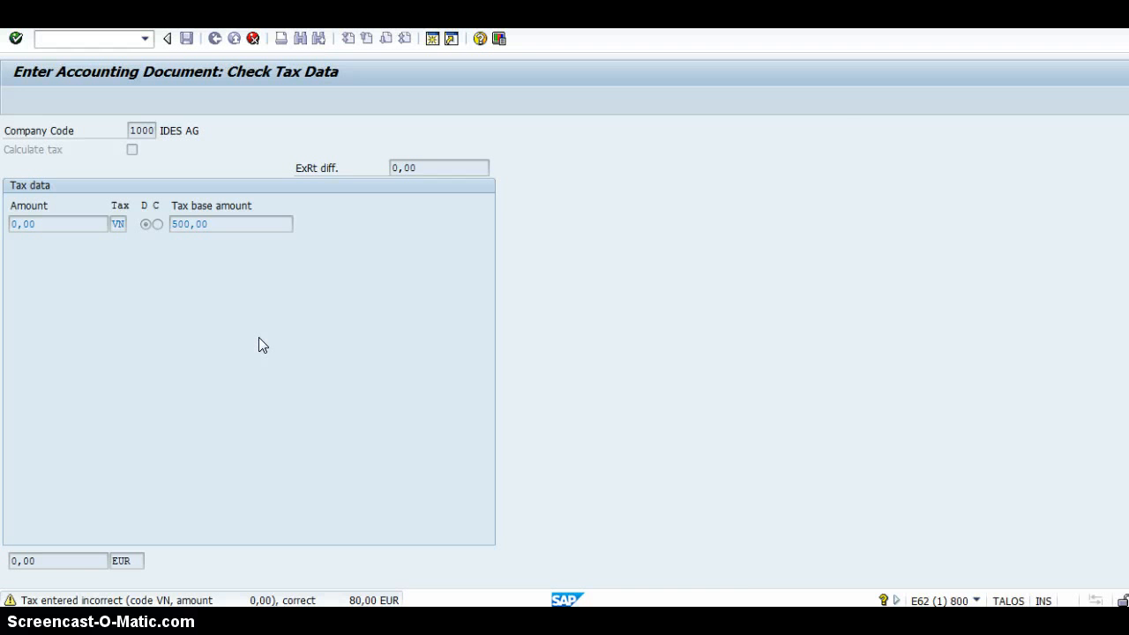
{"action": "key", "text": "Return"}
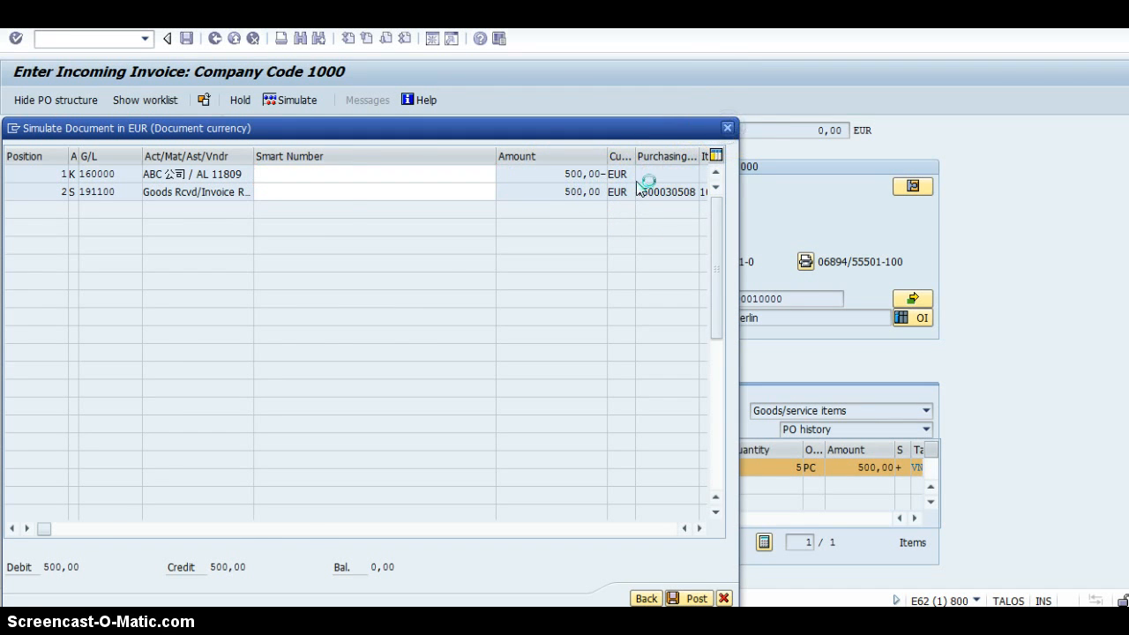
{"action": "left_click", "coordinate": [728, 130]}
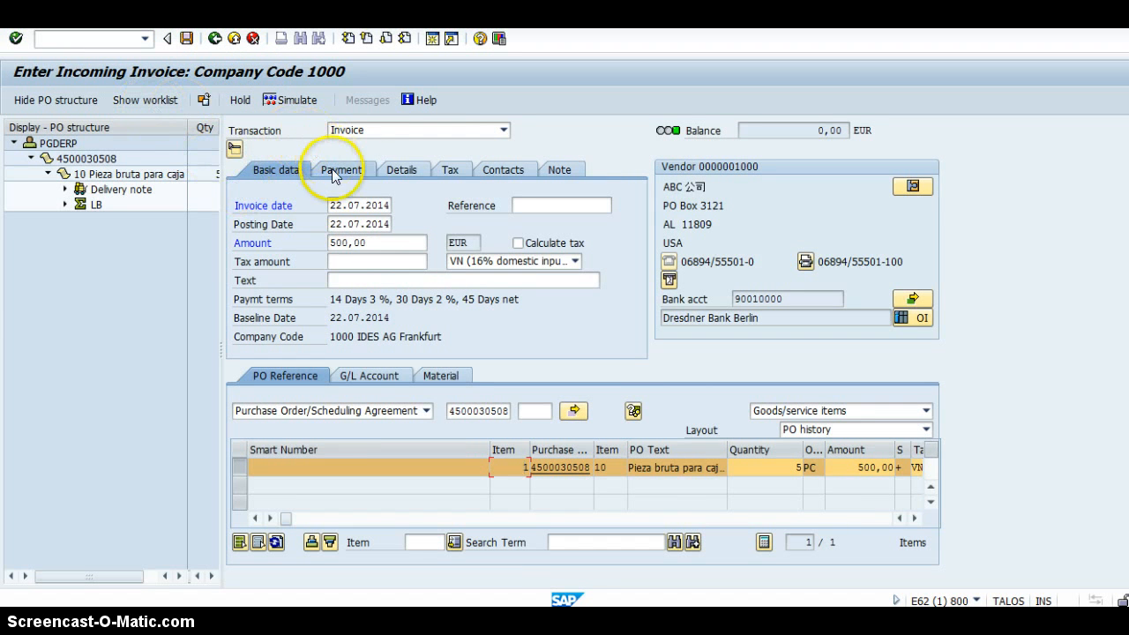
Simulate the invoice once more, accept the tax data check and post the invoice document.
{"action": "left_click", "coordinate": [298, 100]}
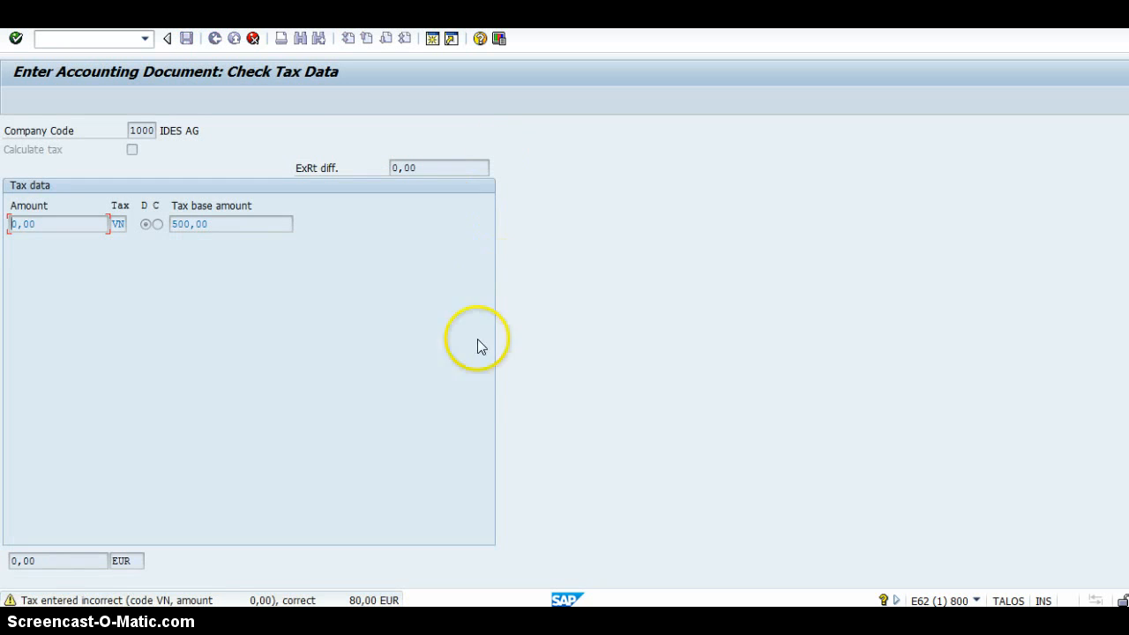
{"action": "key", "text": "Return"}
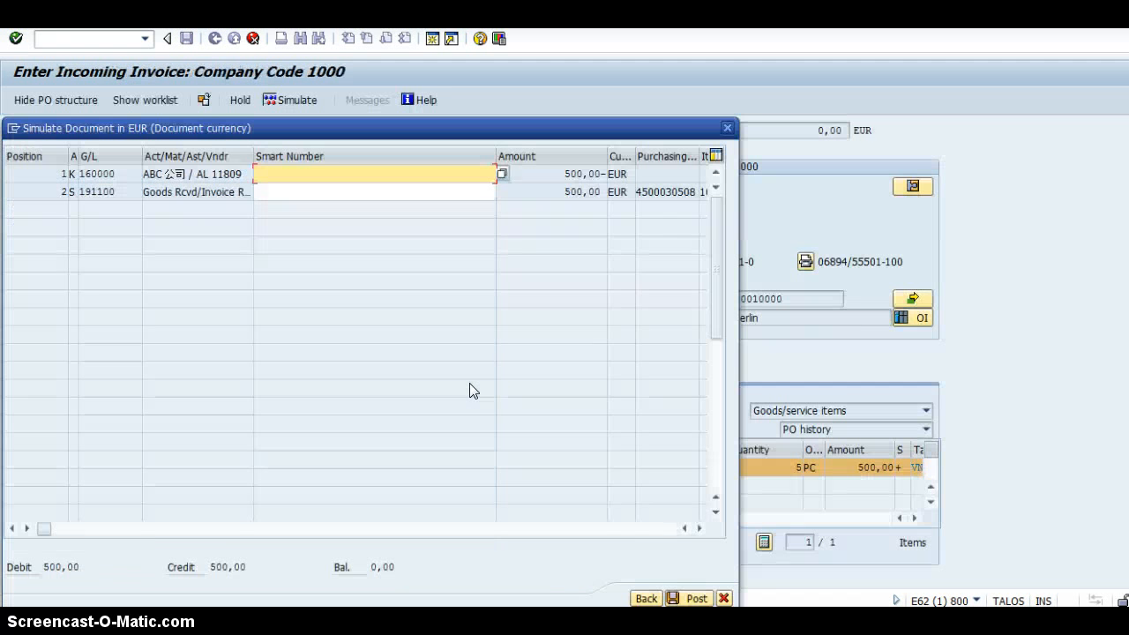
{"action": "left_click", "coordinate": [694, 597]}
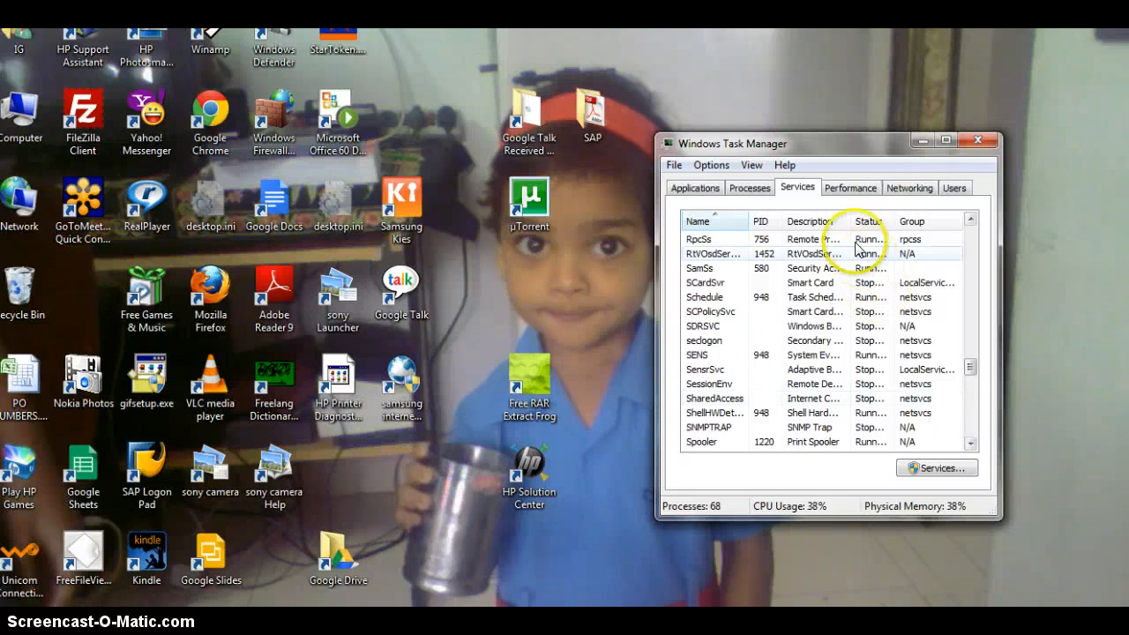
{"action": "left_click", "coordinate": [750, 193]}
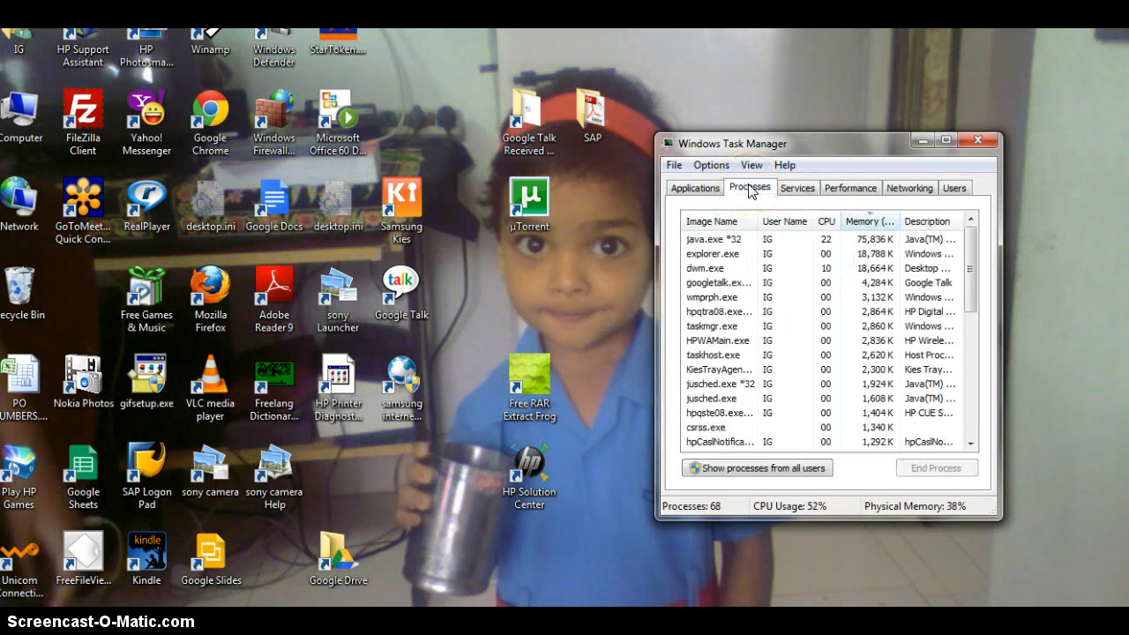